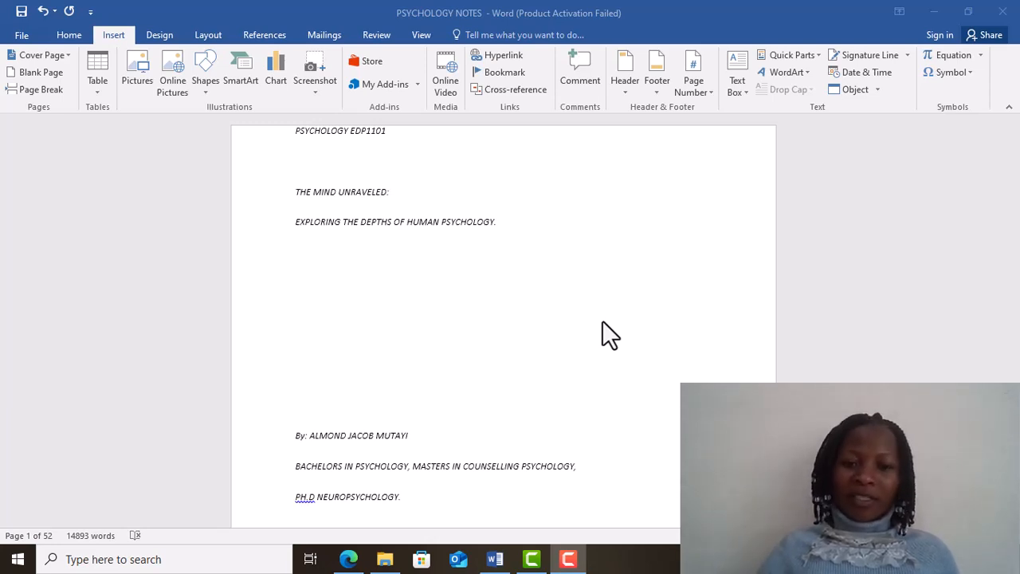
# Look through the cover page and the Preface page of the psychology notes.
pyautogui.click(515, 237)
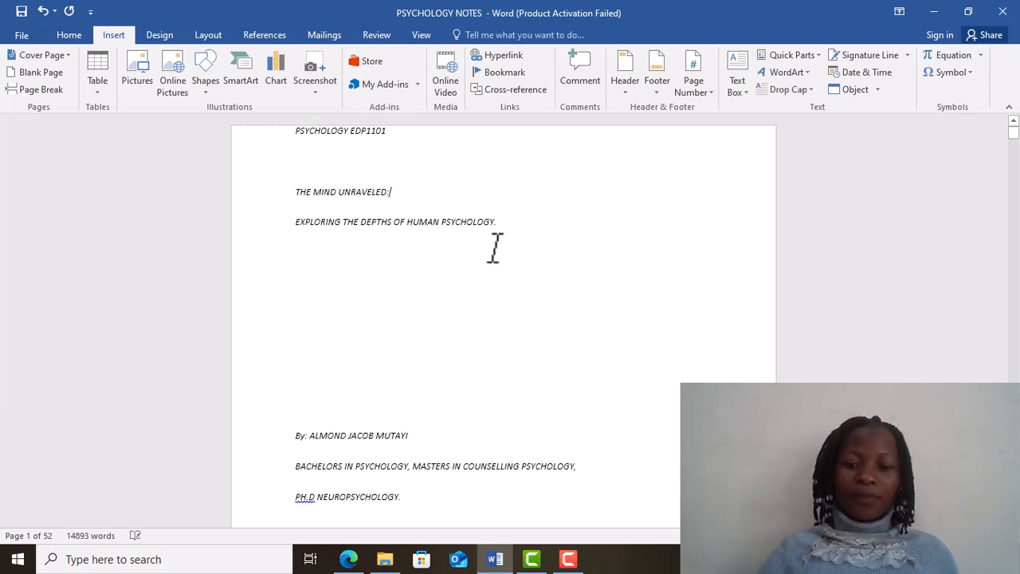
pyautogui.scroll(-1, 495, 248)
pyautogui.scroll(1, 495, 248)
pyautogui.scroll(-5, 495, 248)
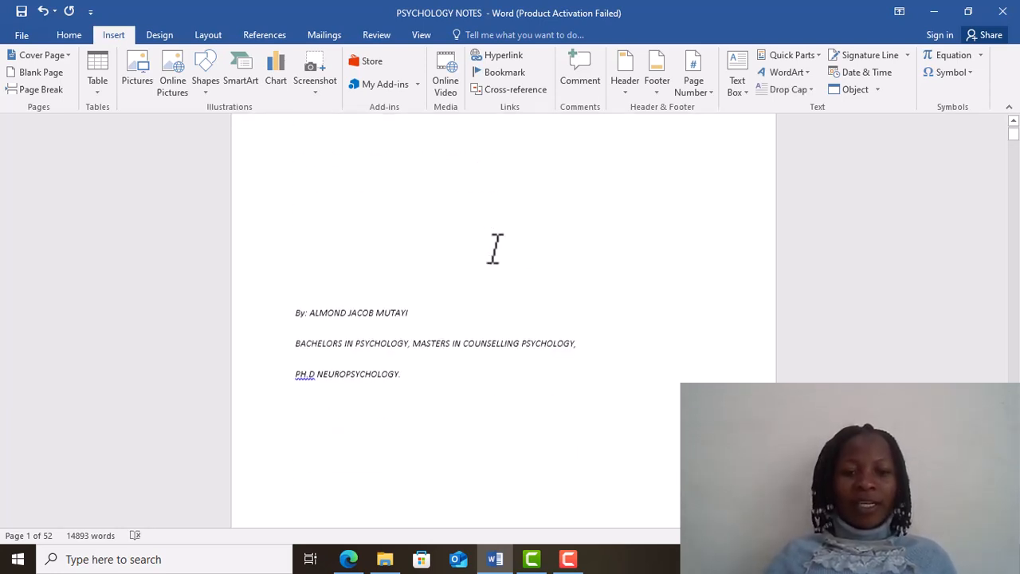
pyautogui.scroll(-5, 495, 248)
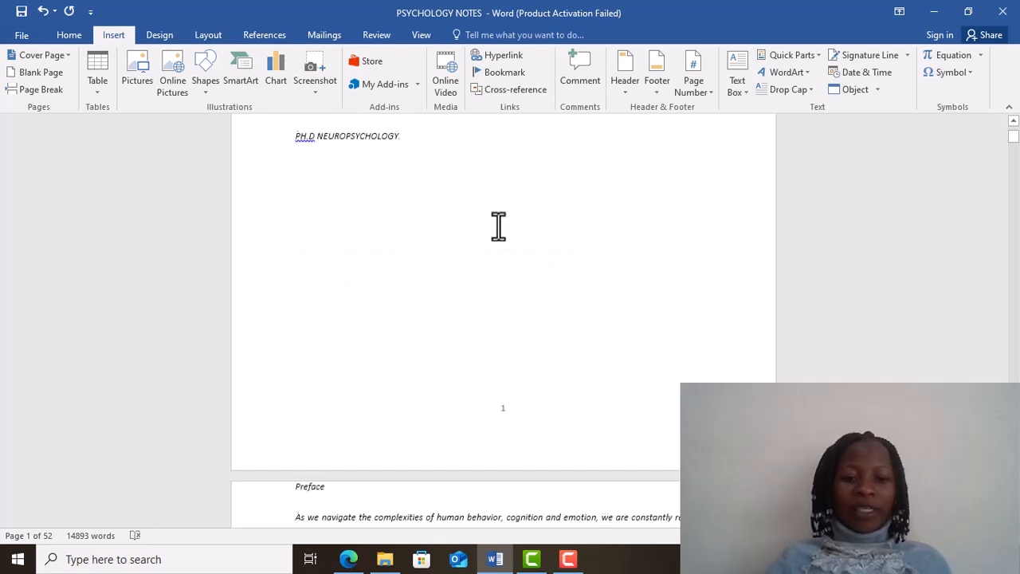
pyautogui.scroll(-4, 498, 227)
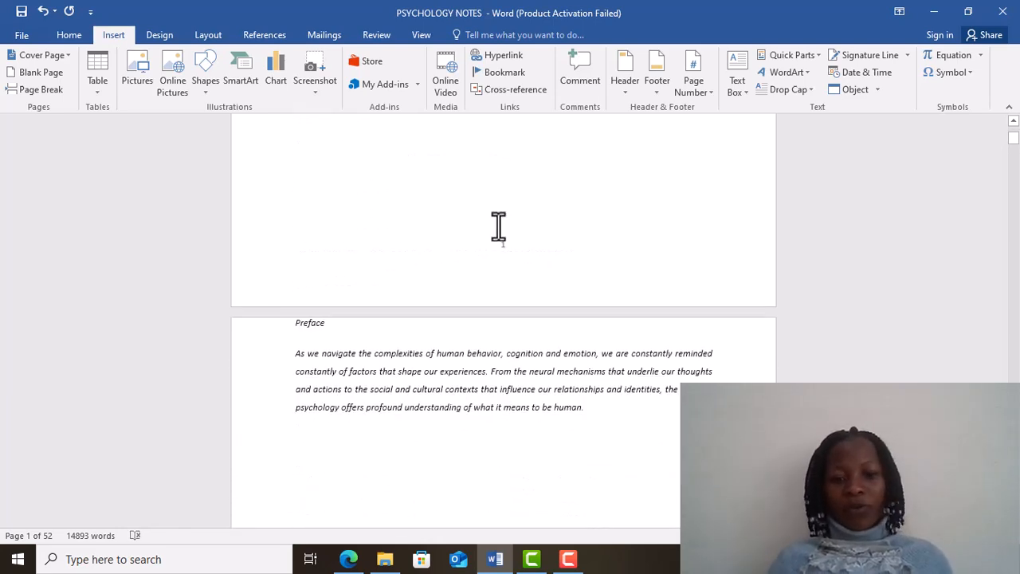
pyautogui.scroll(-3, 500, 225)
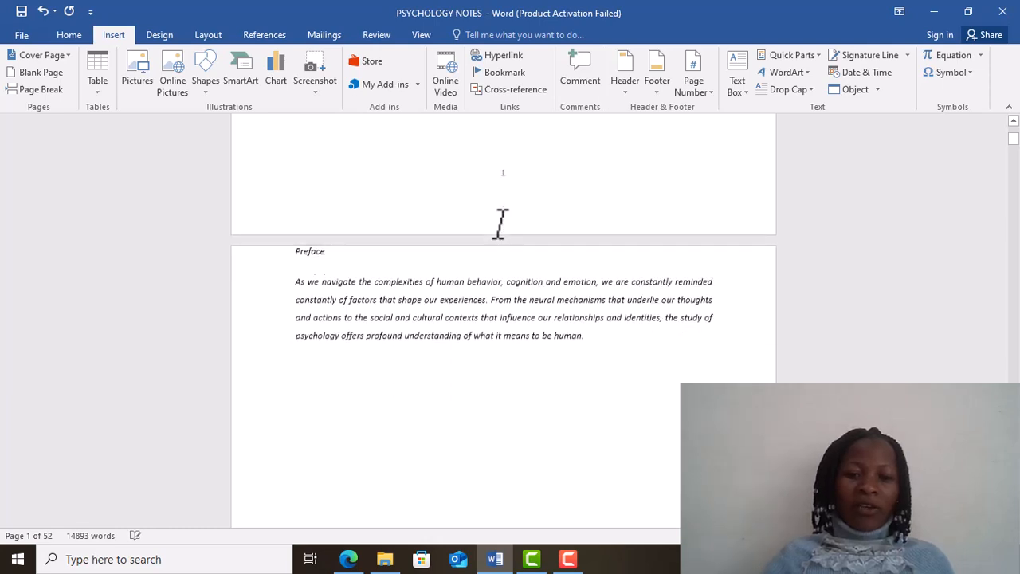
pyautogui.scroll(-4, 634, 143)
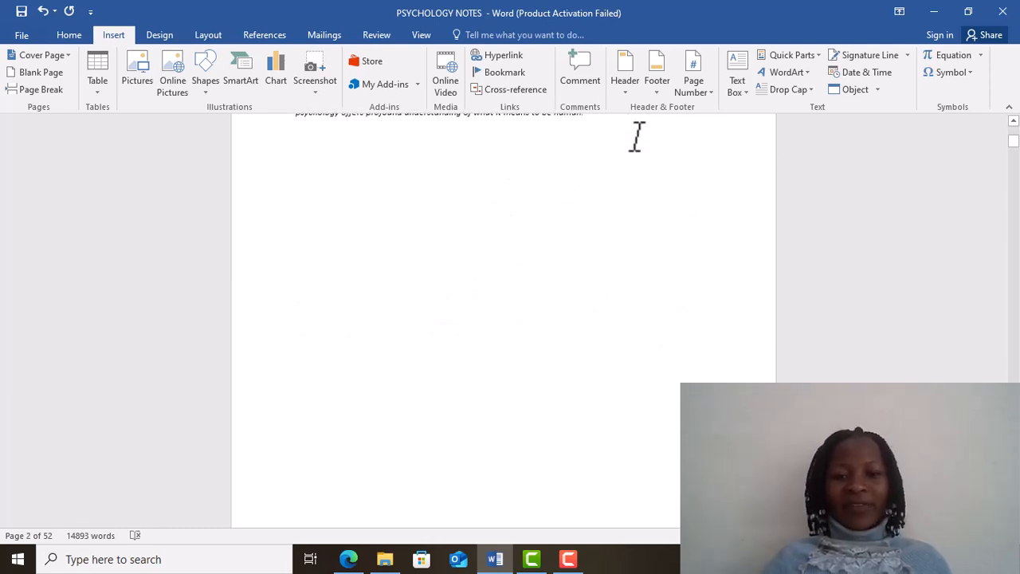
pyautogui.scroll(1, 635, 139)
pyautogui.scroll(2, 636, 139)
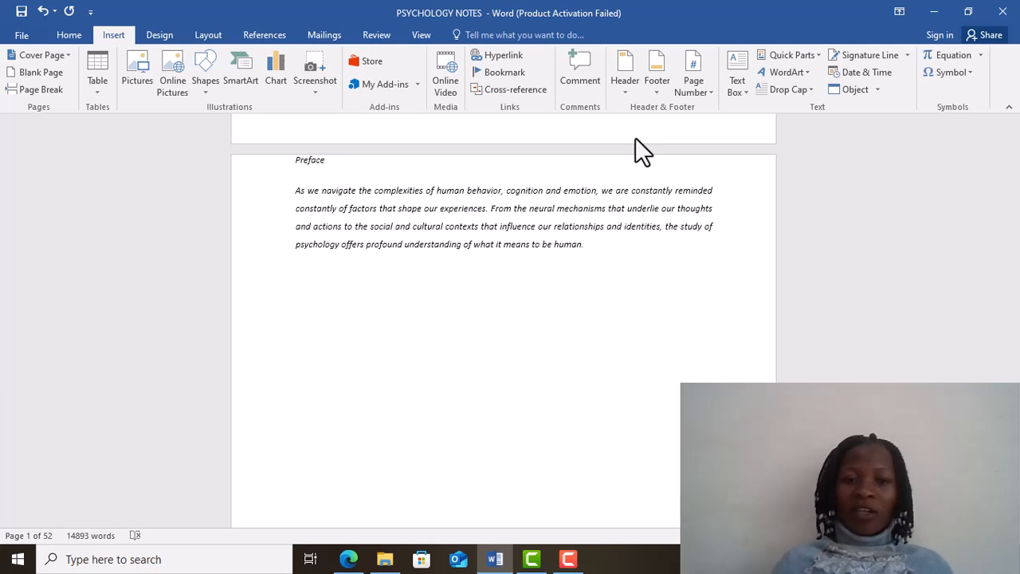
pyautogui.scroll(4, 611, 155)
pyautogui.scroll(10, 607, 166)
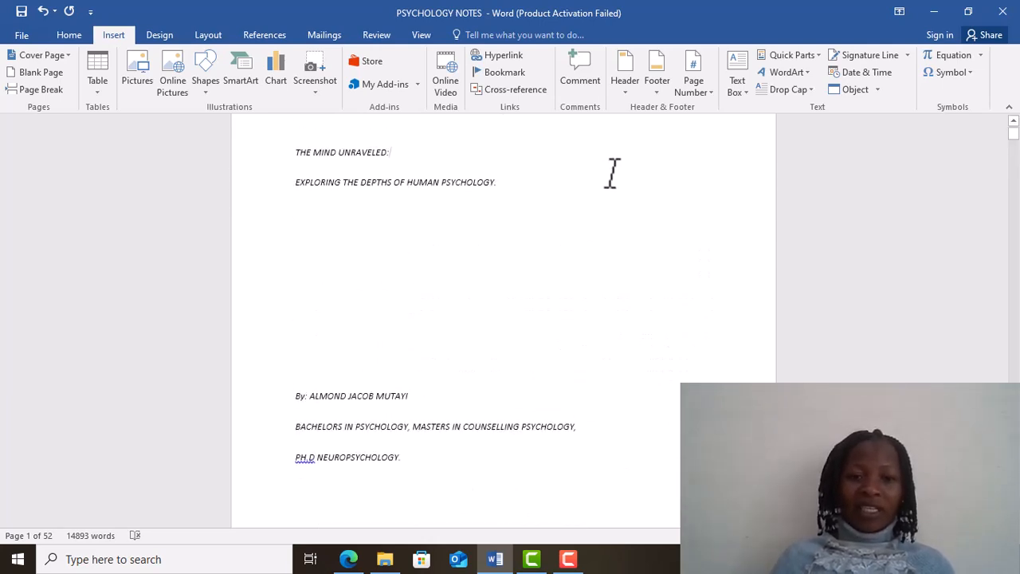
pyautogui.scroll(1, 611, 171)
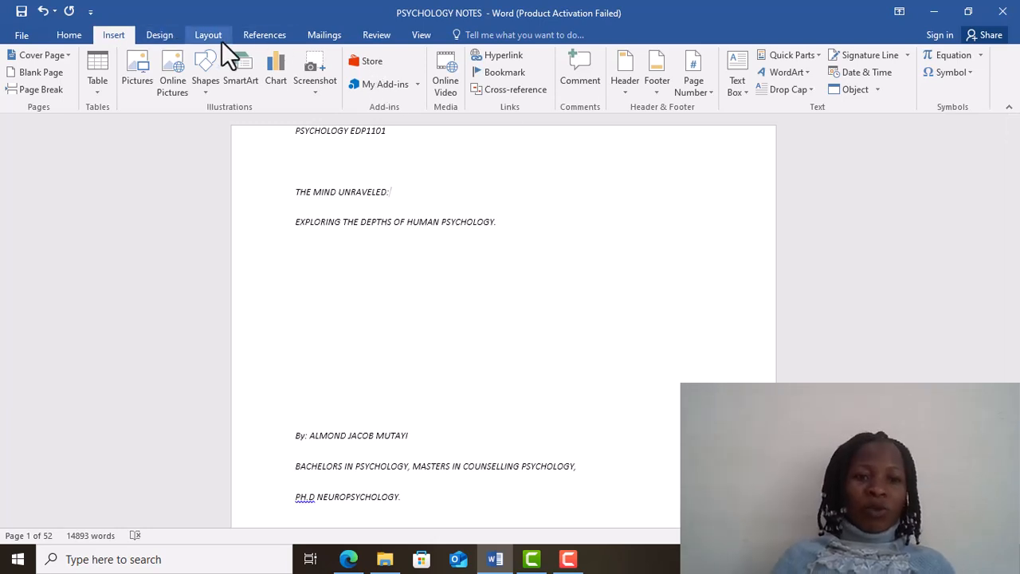
# Apply the Title style to the "THE MIND UNRAVELED:" line on the cover page.
pyautogui.click(266, 35)
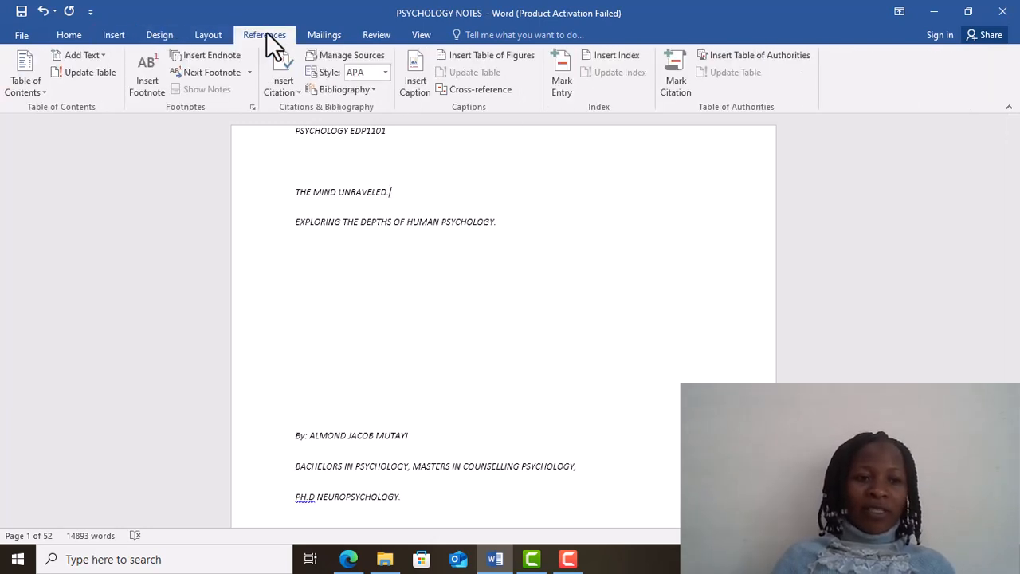
pyautogui.click(63, 35)
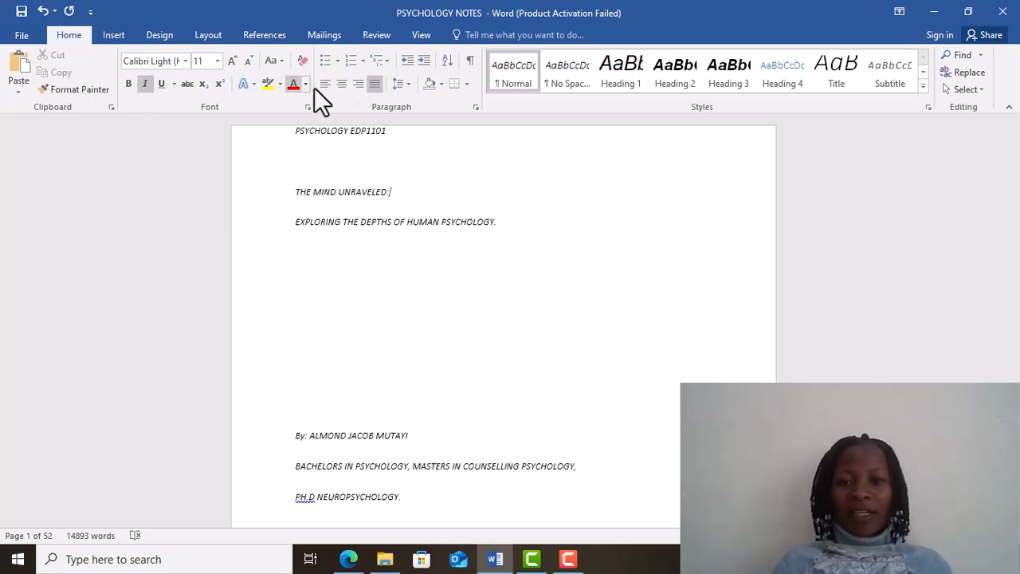
pyautogui.click(642, 72)
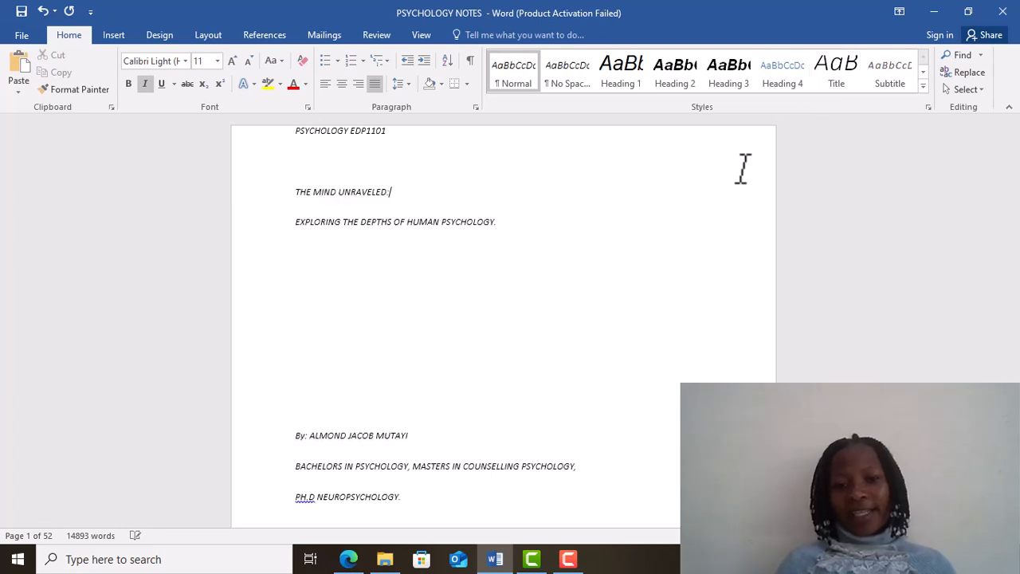
pyautogui.click(833, 82)
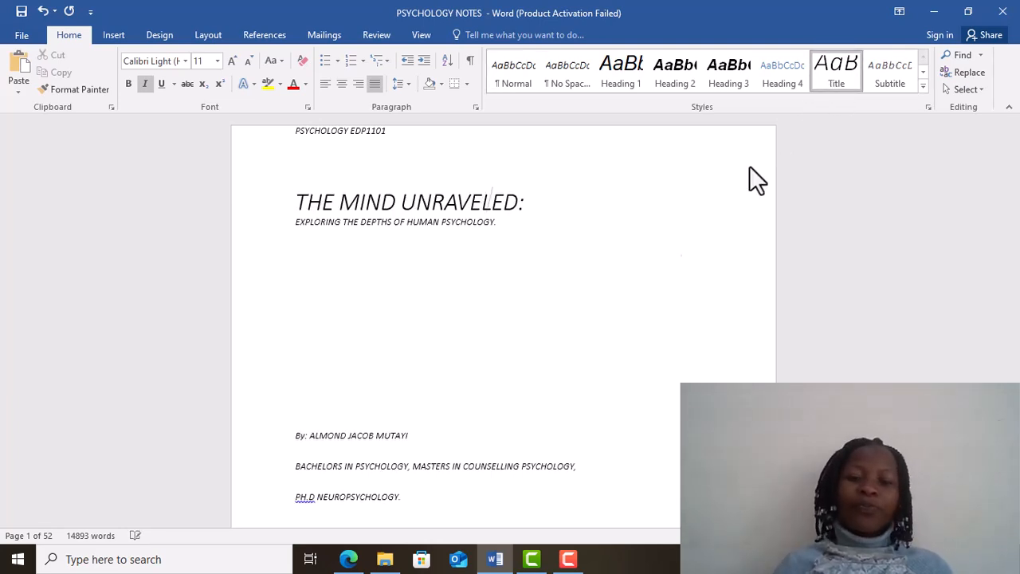
# Apply the Heading 1 style to the "Preface" line on page 2.
pyautogui.scroll(-2, 590, 268)
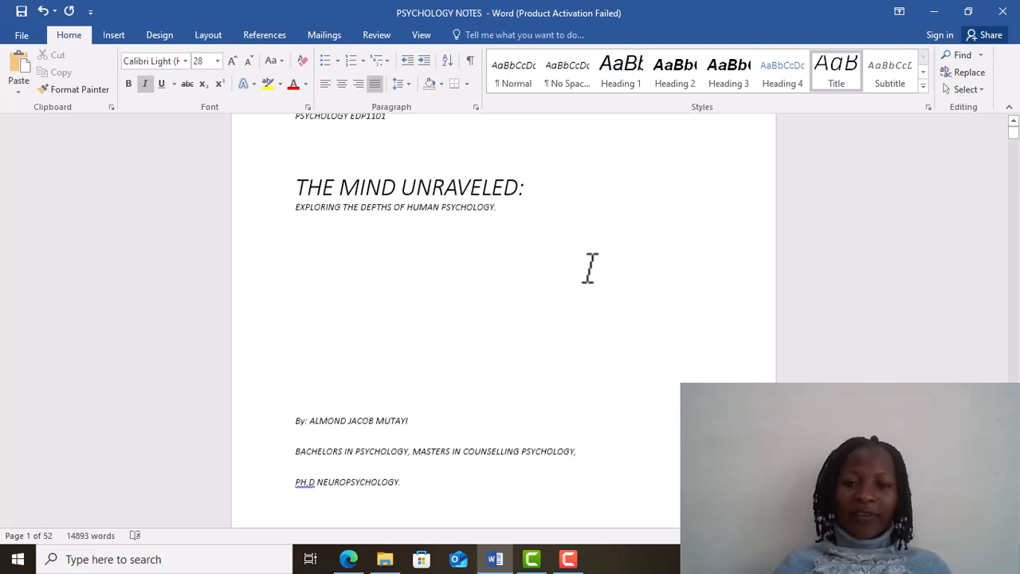
pyautogui.scroll(-2, 590, 269)
pyautogui.scroll(-5, 590, 269)
pyautogui.scroll(-10, 589, 269)
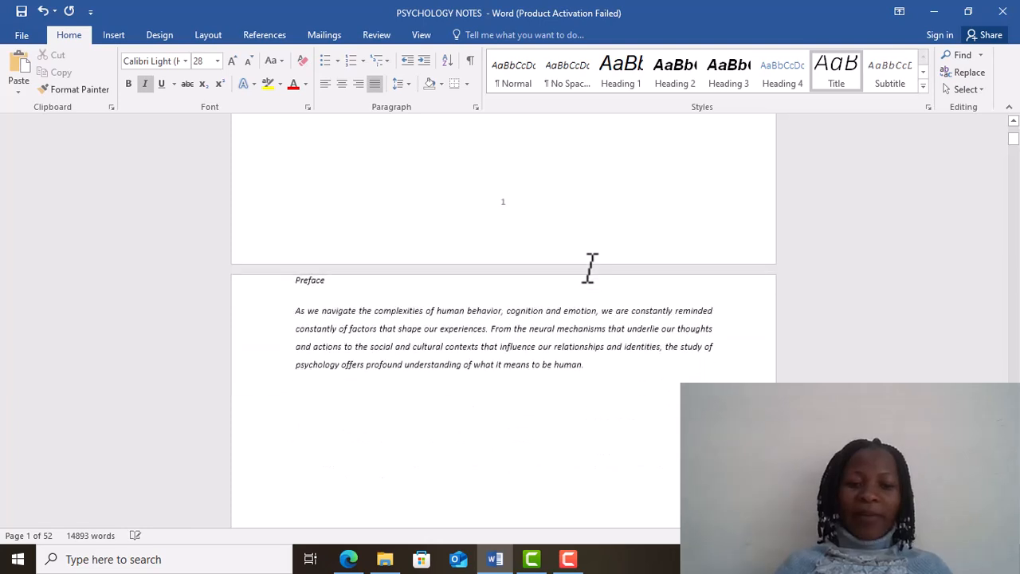
pyautogui.scroll(-1, 590, 268)
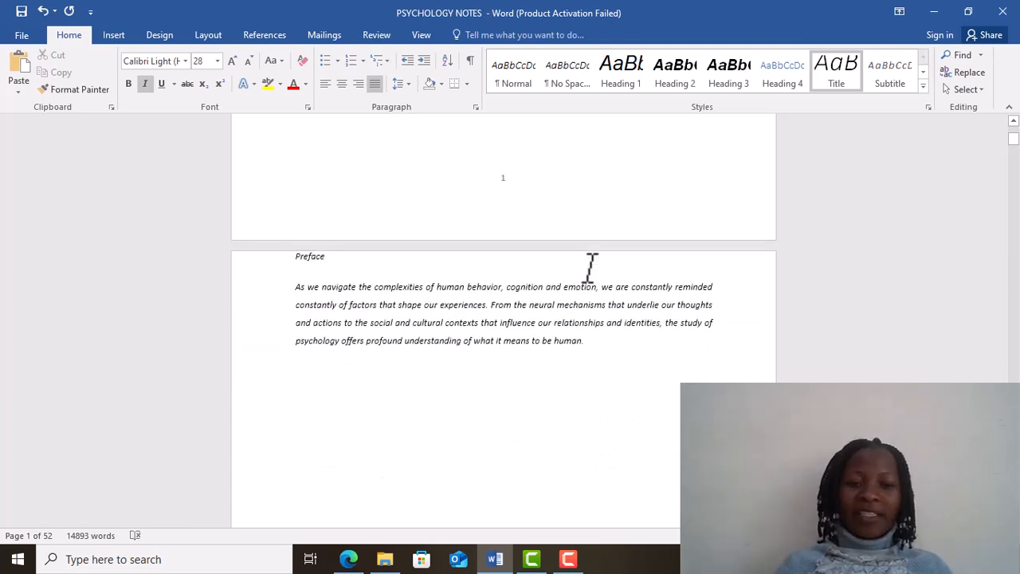
pyautogui.click(310, 257)
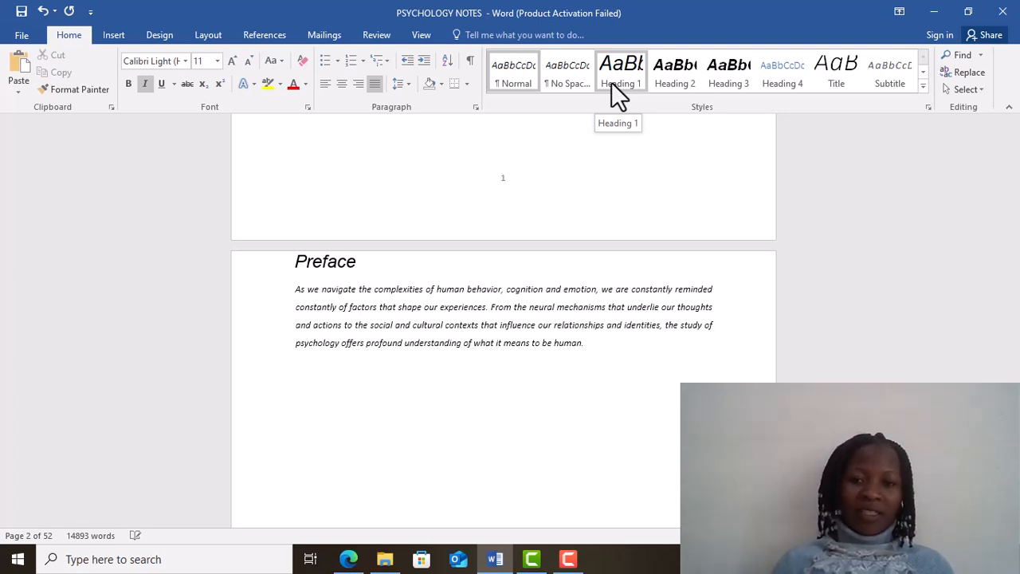
pyautogui.click(612, 83)
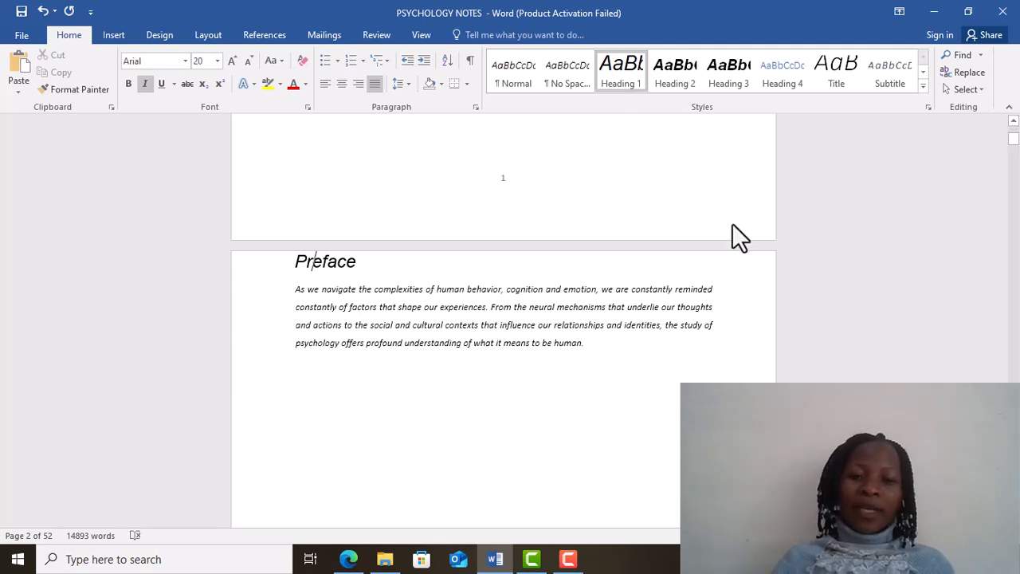
# Apply the Heading 1 style to the "Dedication:" line on page 3.
pyautogui.scroll(-3, 733, 220)
pyautogui.scroll(-4, 746, 200)
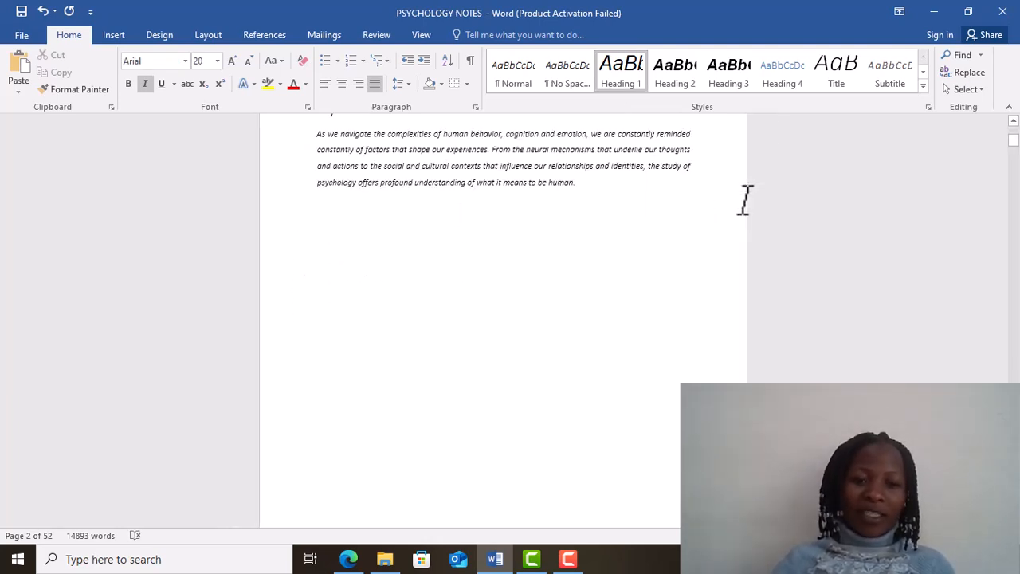
pyautogui.scroll(-6, 743, 201)
pyautogui.scroll(-1, 742, 202)
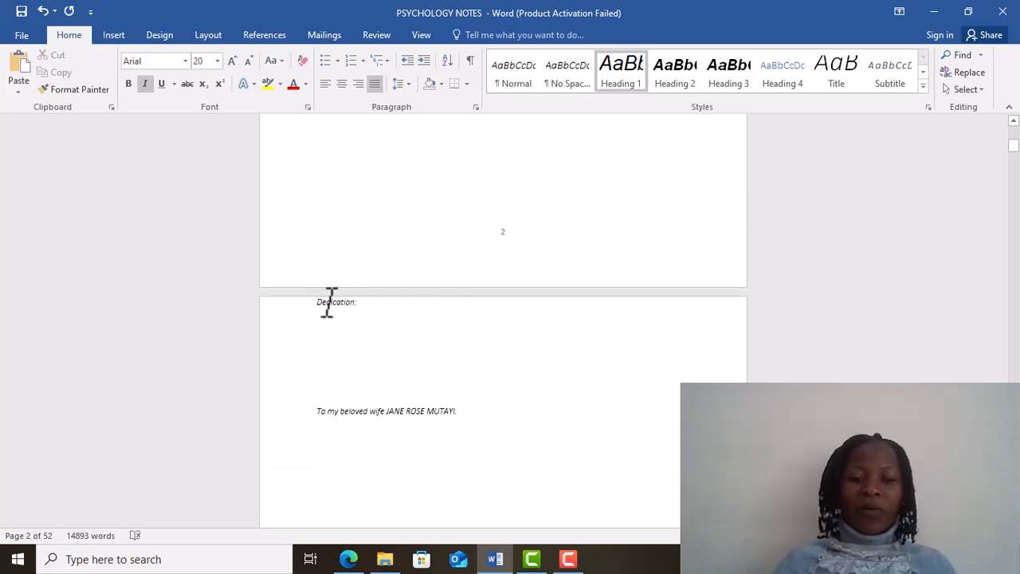
pyautogui.click(333, 302)
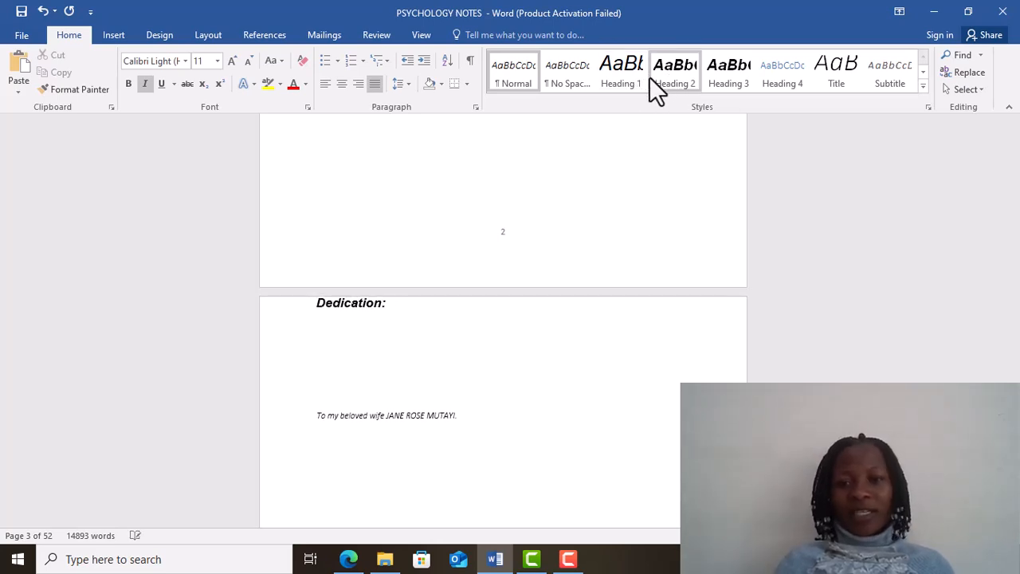
pyautogui.click(628, 77)
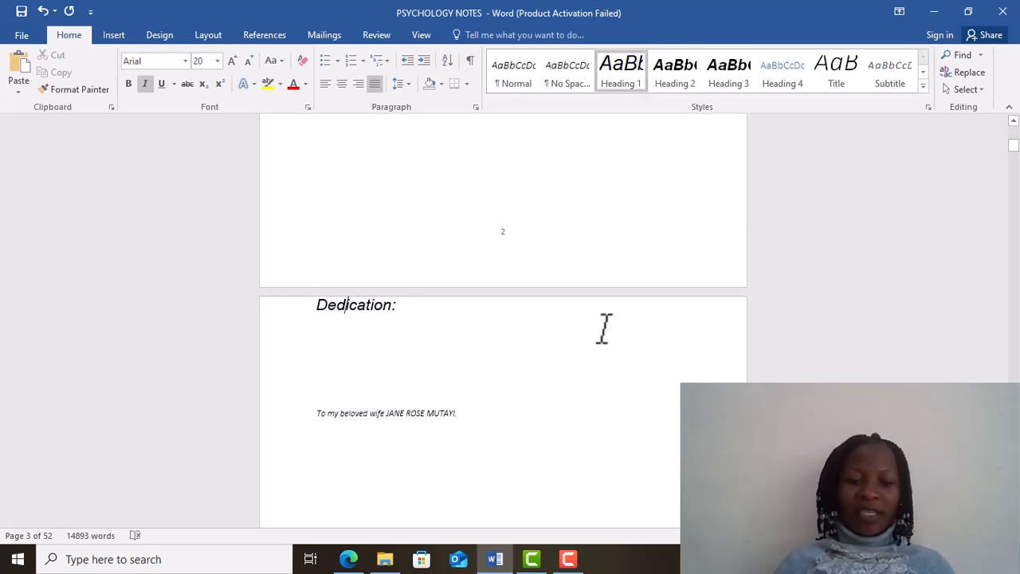
# Apply Heading 1 to the "INTRODUCTION TO PSYCHOLOGY EDP1101" line and check its style against that of "1.1 Introduction".
pyautogui.scroll(-1, 622, 305)
pyautogui.scroll(-10, 622, 305)
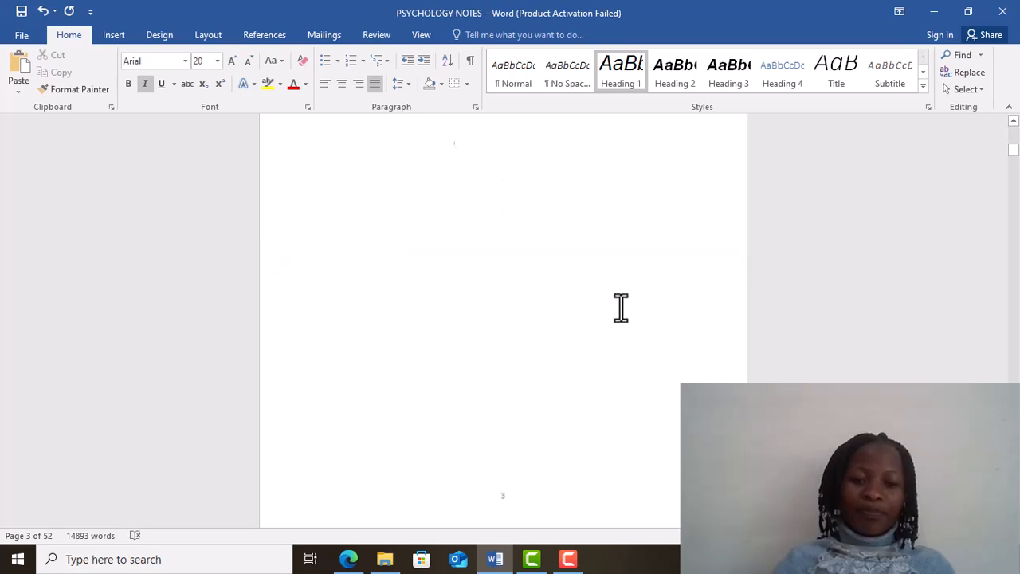
pyautogui.scroll(-6, 622, 305)
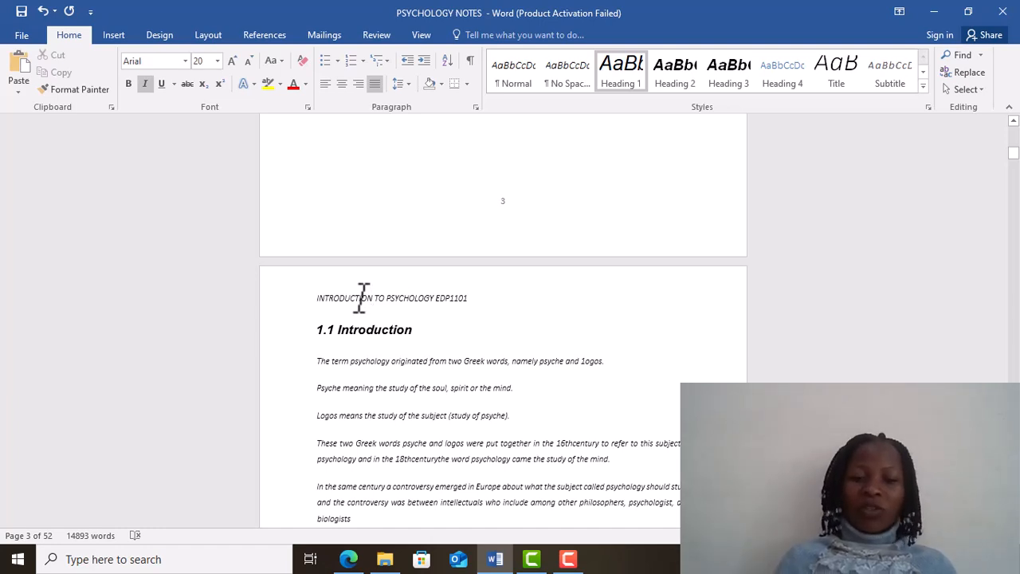
pyautogui.click(362, 298)
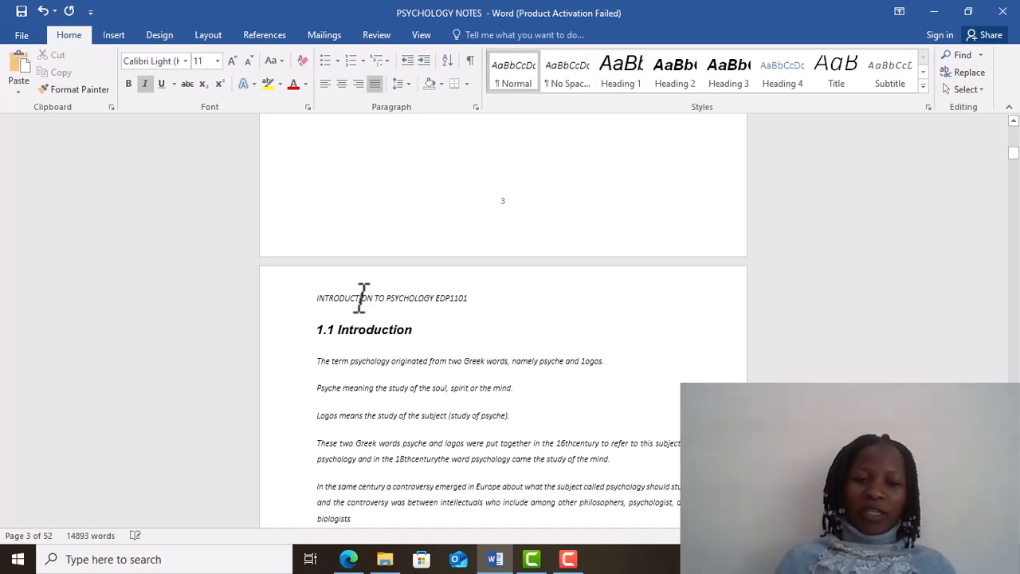
pyautogui.click(641, 73)
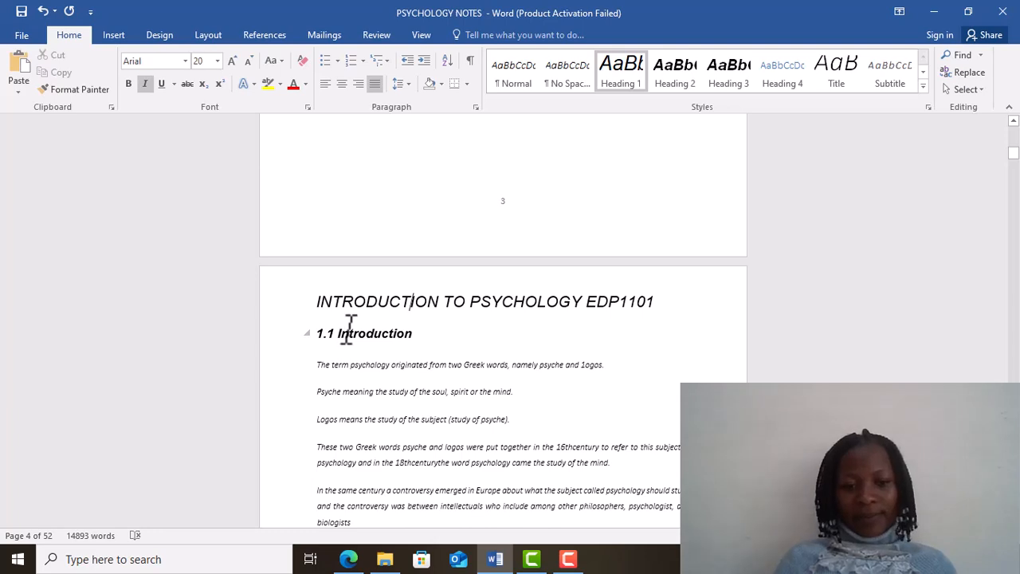
pyautogui.click(348, 328)
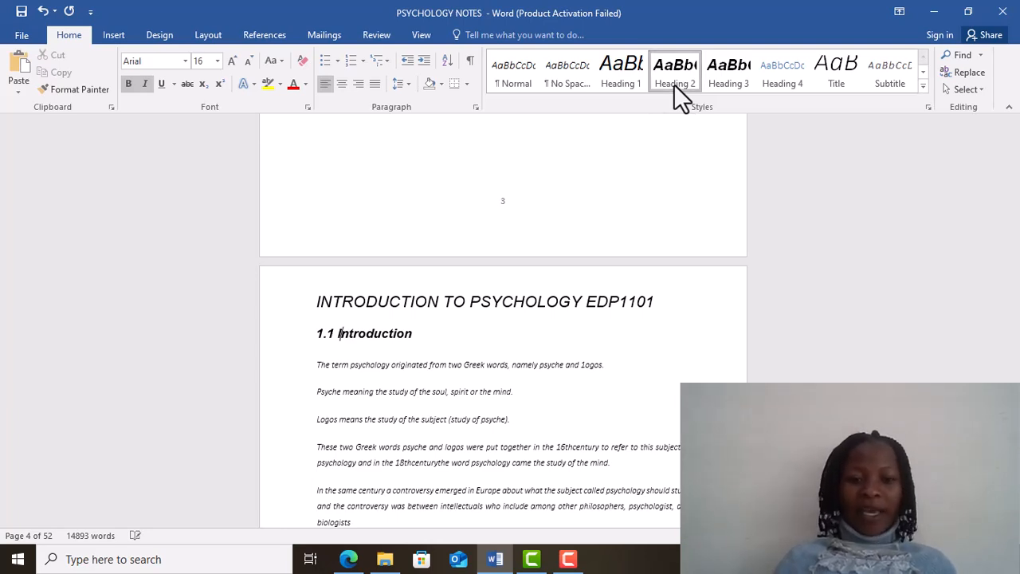
pyautogui.click(403, 301)
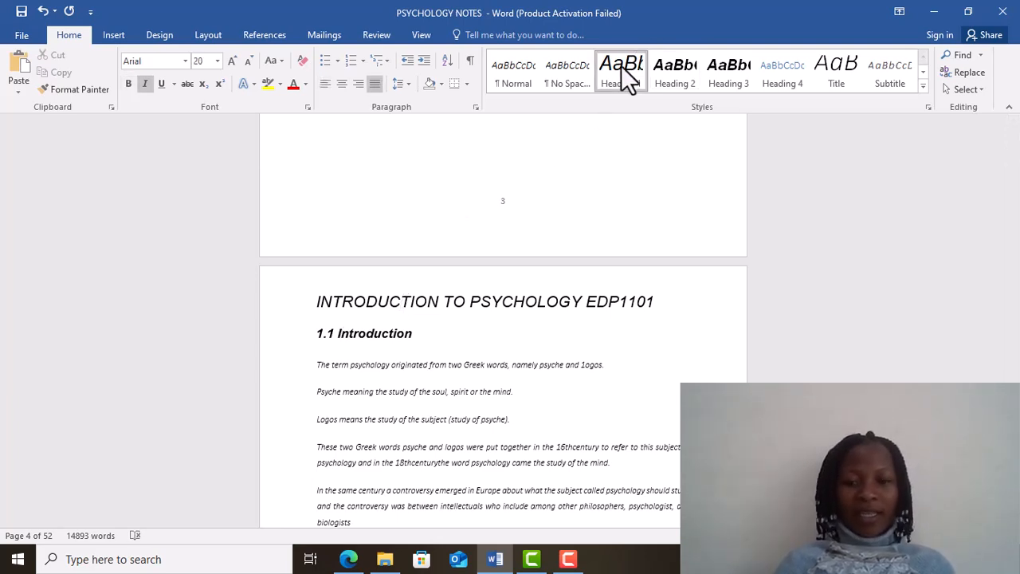
# Apply the Heading 2 style to the "1.2 WHAT PSYCHOLOGISTS DO?" line on page 6.
pyautogui.scroll(-2, 566, 357)
pyautogui.scroll(-9, 565, 357)
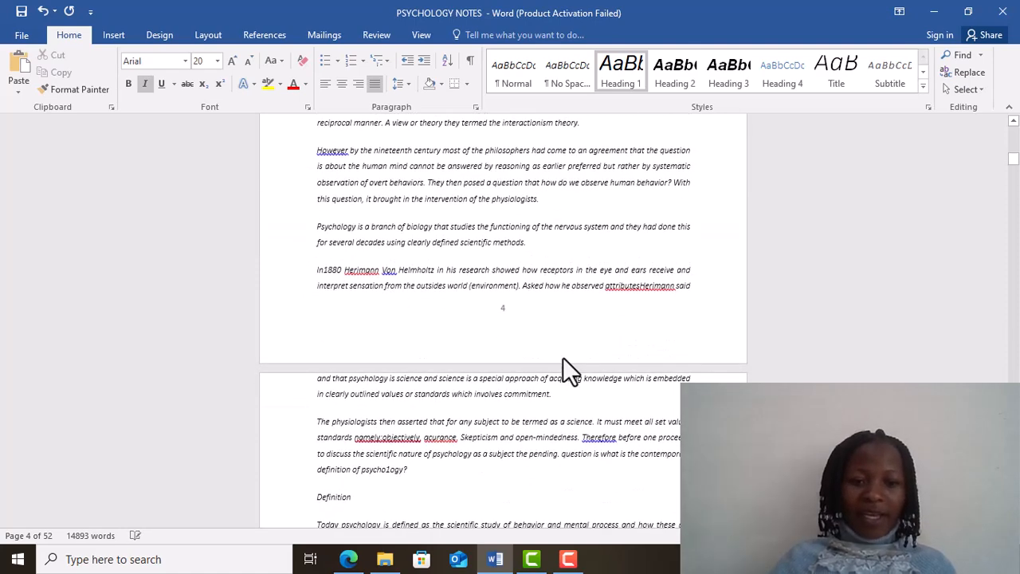
pyautogui.scroll(-4, 563, 357)
pyautogui.scroll(-7, 565, 345)
pyautogui.scroll(-8, 575, 290)
pyautogui.scroll(-6, 577, 288)
pyautogui.scroll(-5, 576, 290)
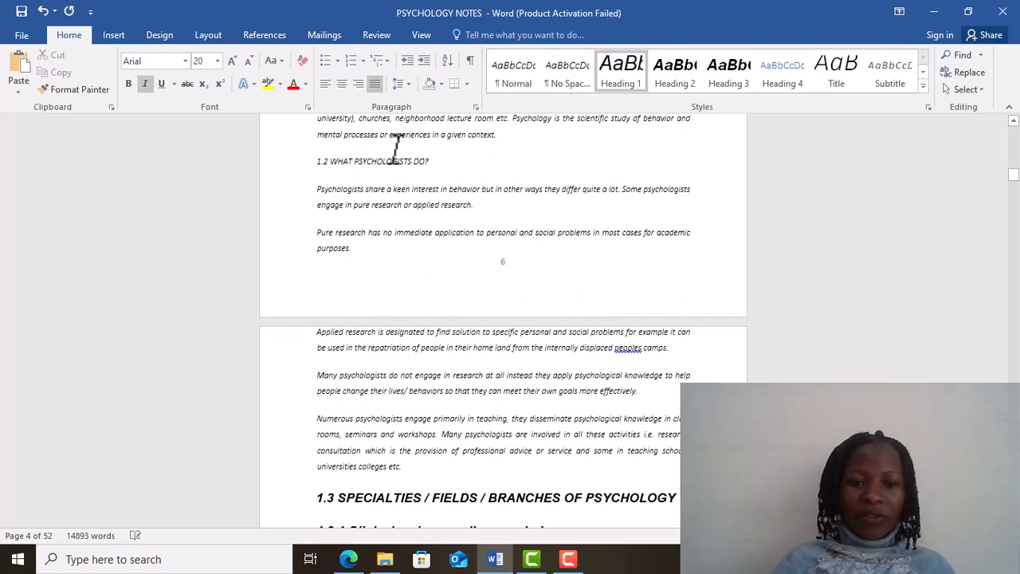
pyautogui.click(389, 161)
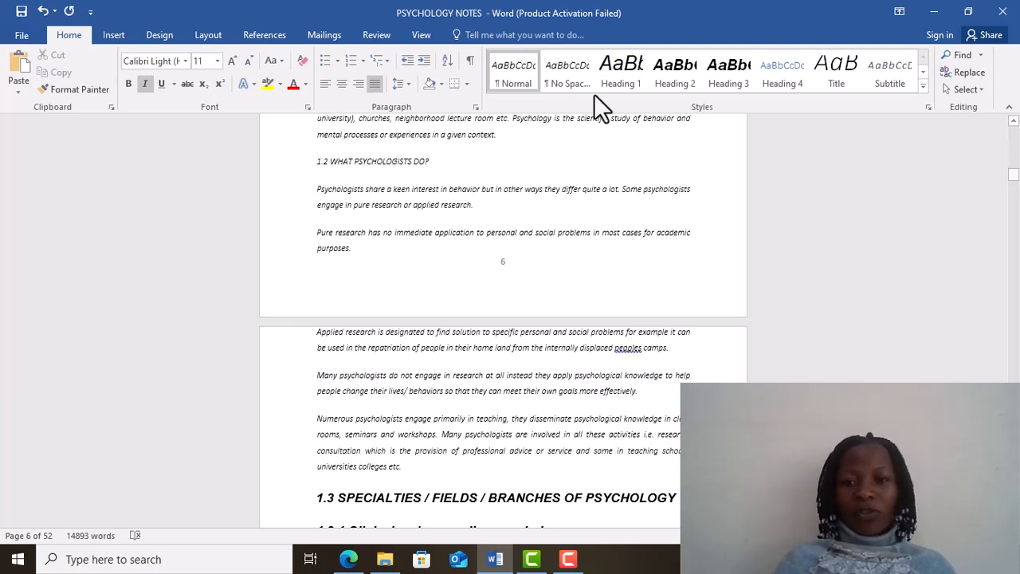
pyautogui.click(670, 77)
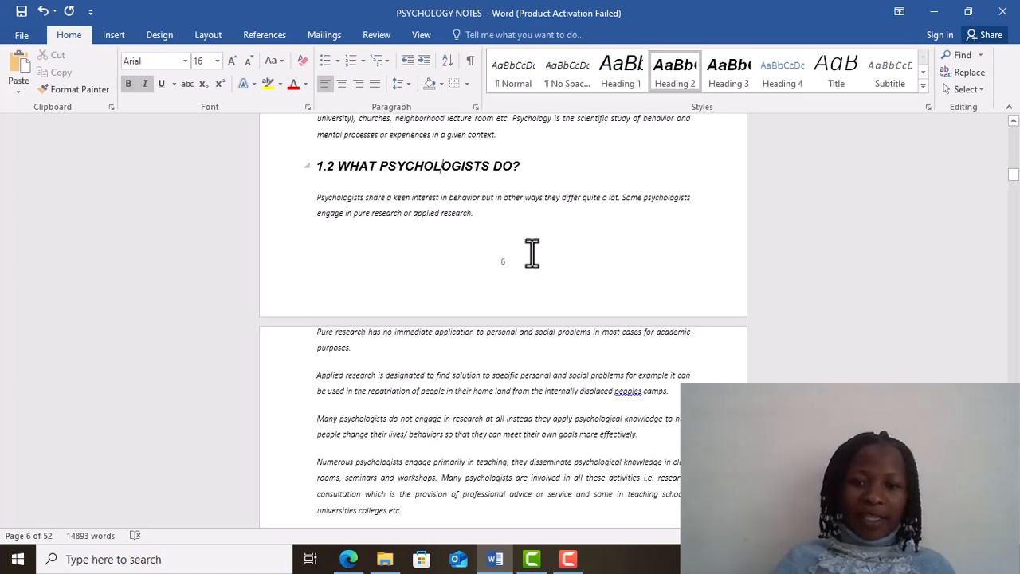
# Check which heading styles are used for section 1.3 and subsection "1.3.1 Clinical and counseling psychology".
pyautogui.scroll(-8, 479, 339)
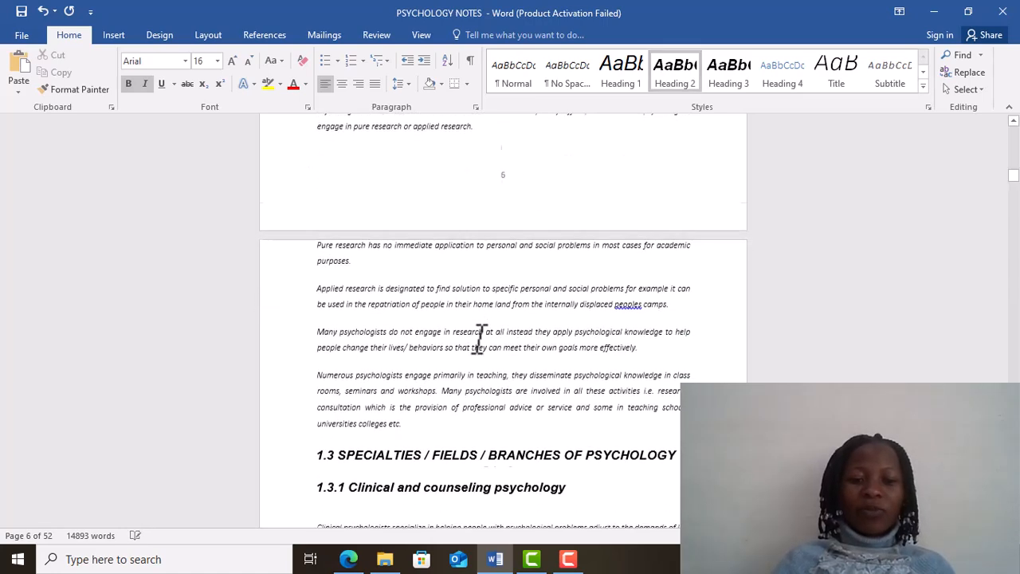
pyautogui.scroll(-1, 446, 295)
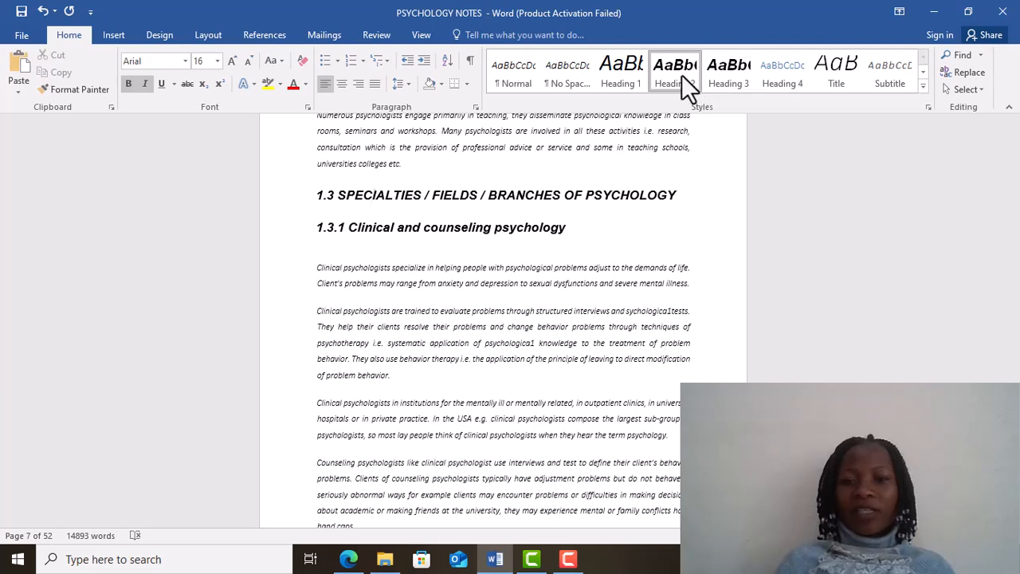
pyautogui.click(384, 227)
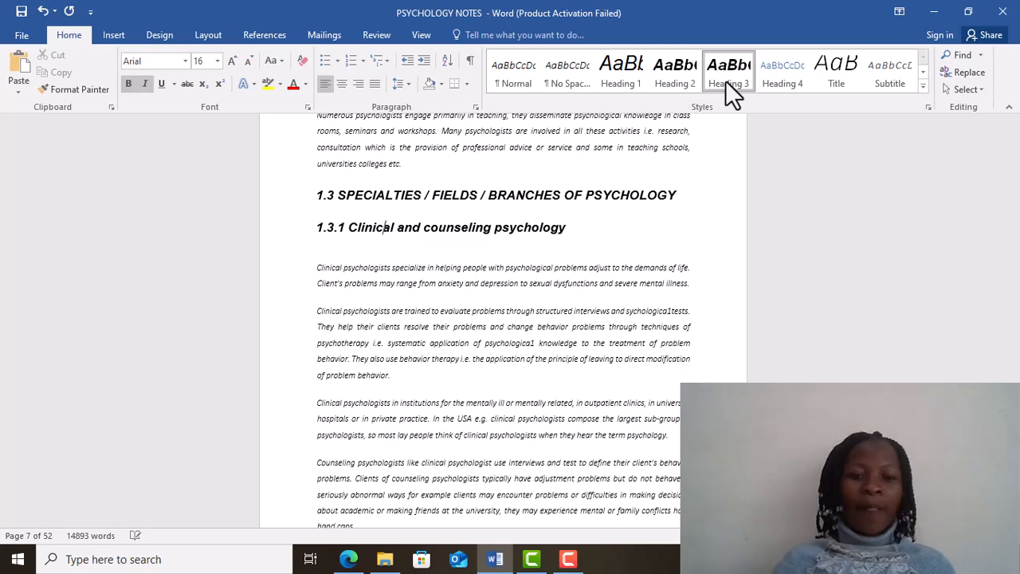
# Apply the Heading 2 style to the "1.4 PSYCHOLOGY AND COMMON SENSE." line on page 8.
pyautogui.scroll(-3, 580, 273)
pyautogui.scroll(-10, 578, 267)
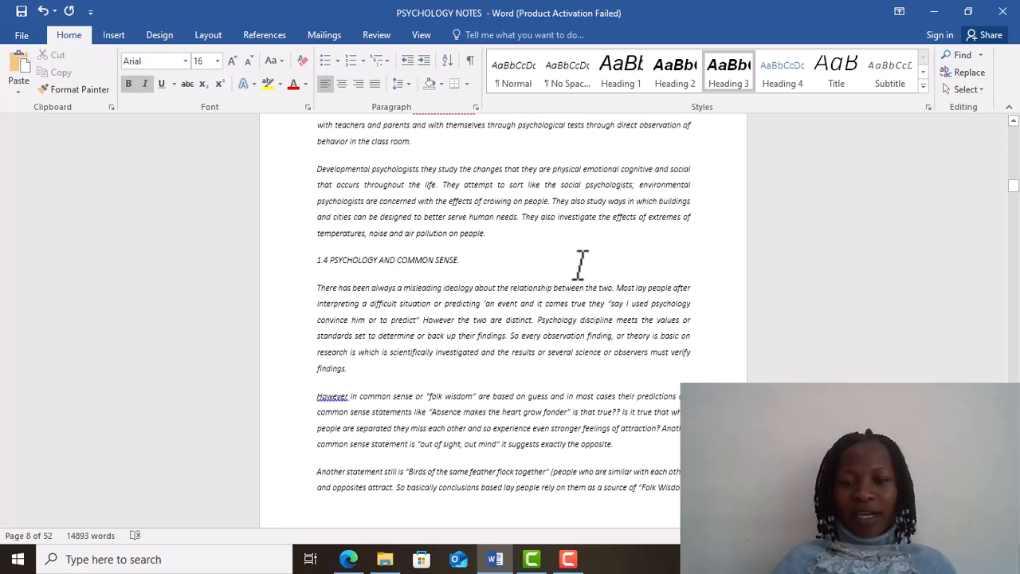
pyautogui.scroll(1, 486, 214)
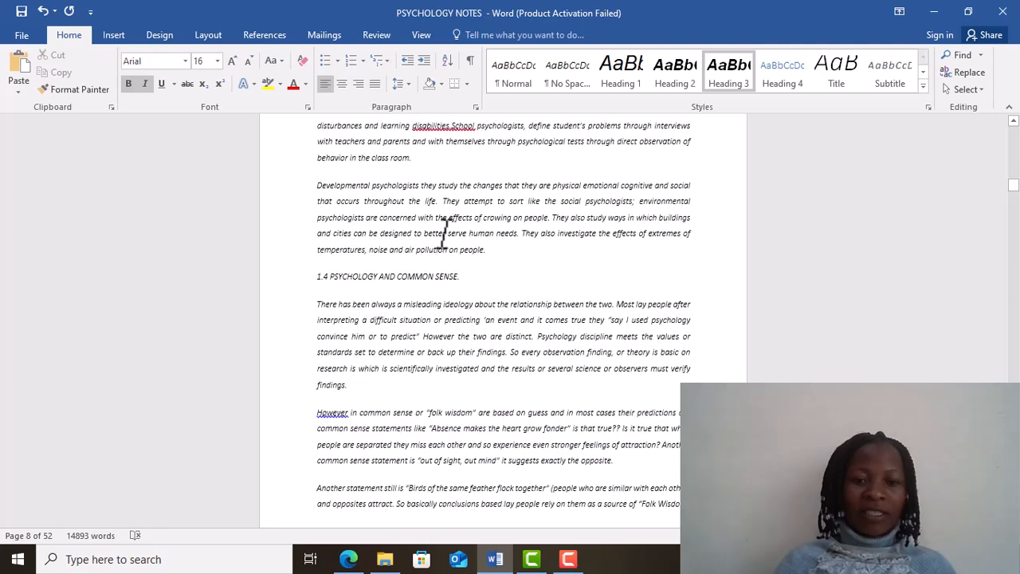
pyautogui.click(403, 276)
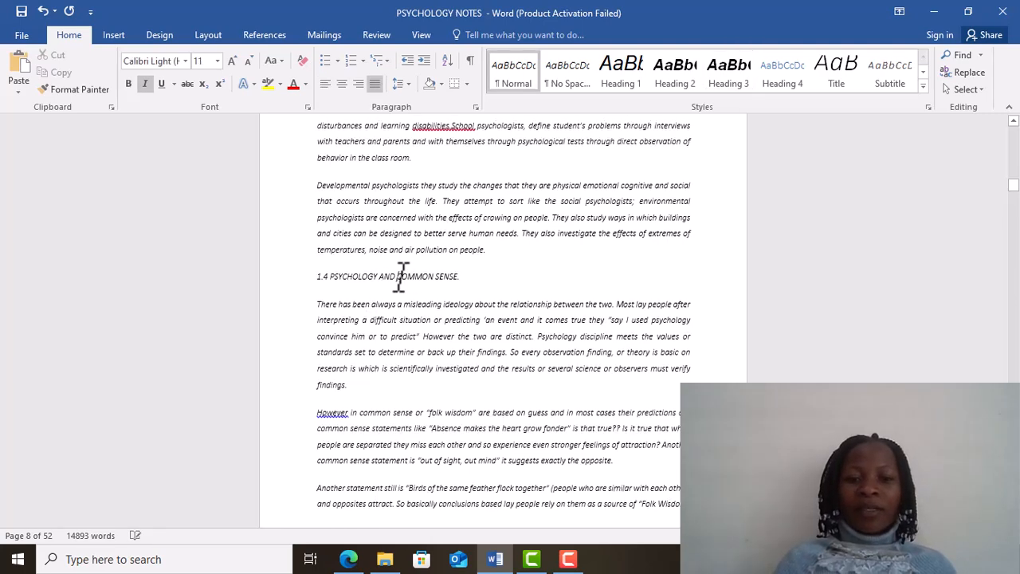
pyautogui.click(682, 85)
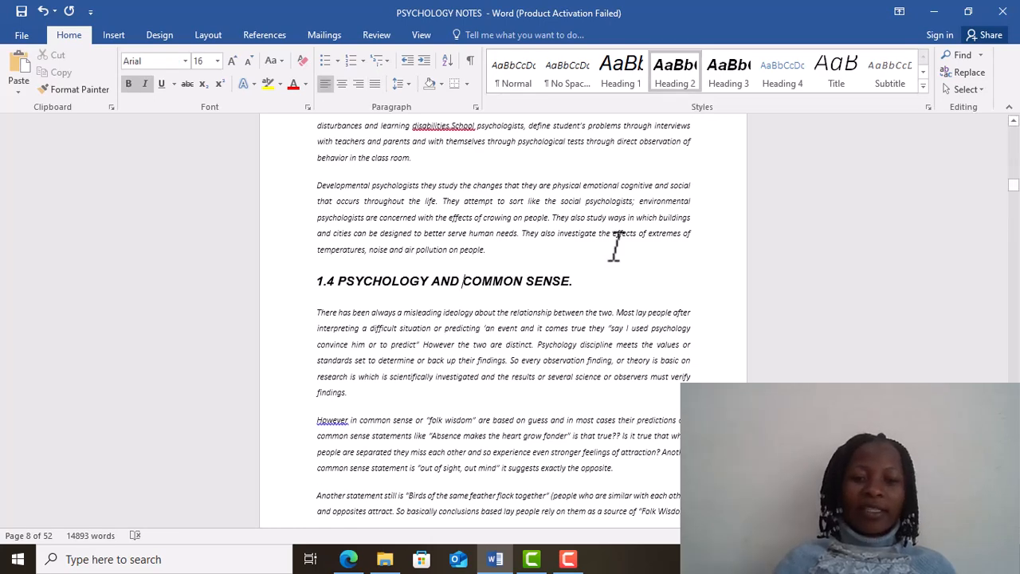
# Try the Heading 1 style on the "1.5 GOALS AND AIMS OF PSYCHOLOGY" line on page 9.
pyautogui.scroll(-5, 616, 247)
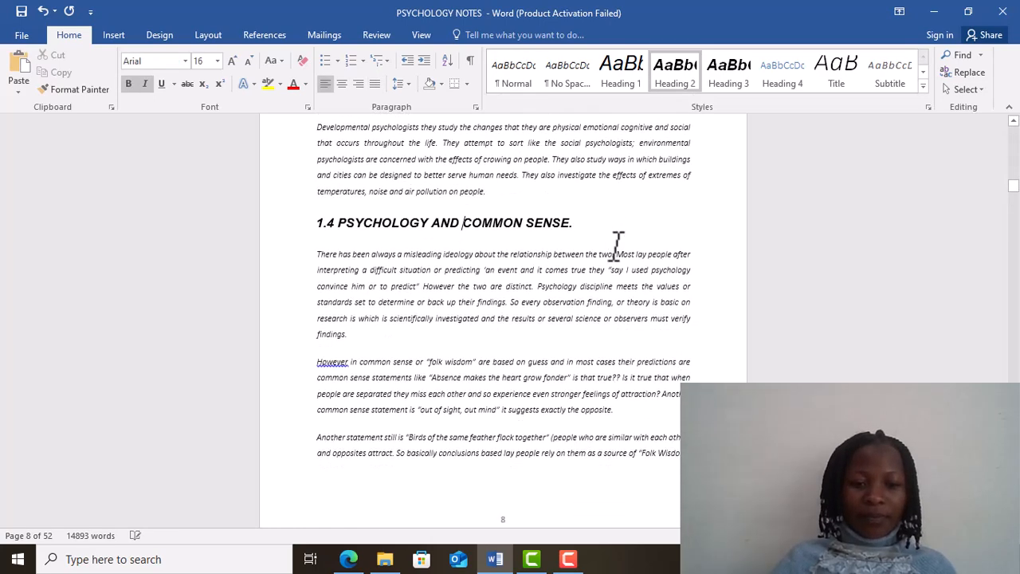
pyautogui.scroll(-5, 615, 246)
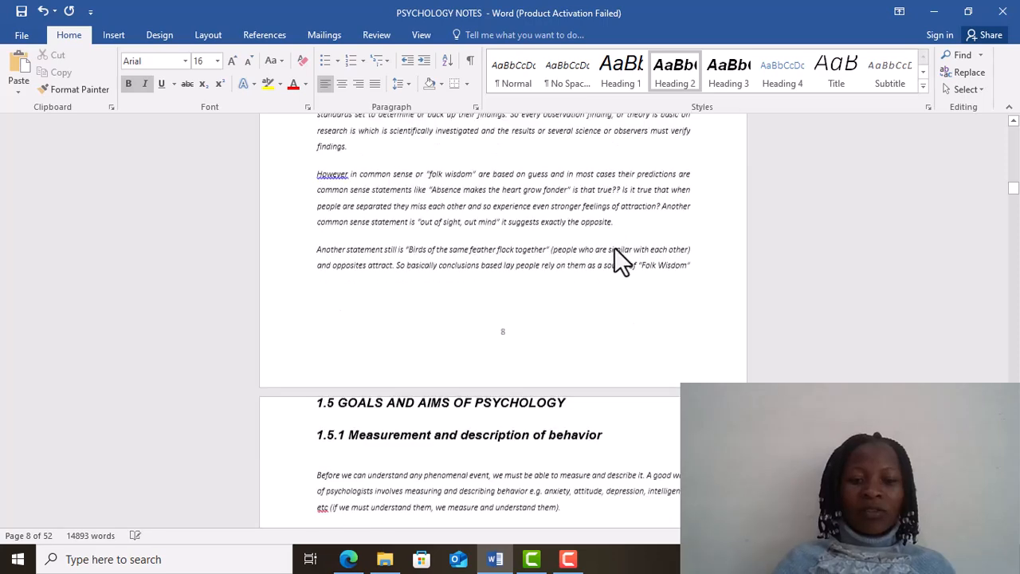
pyautogui.scroll(-3, 616, 247)
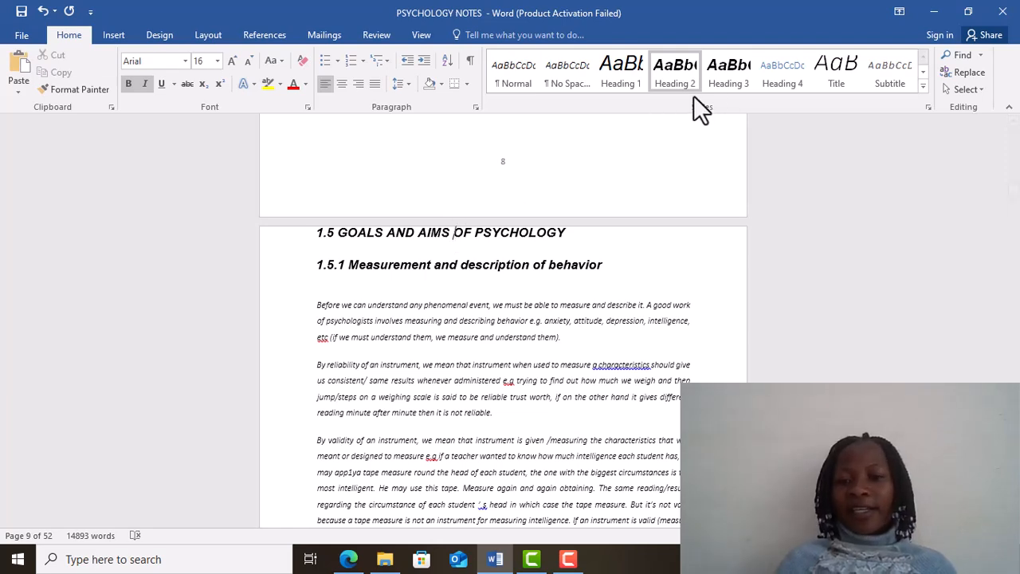
pyautogui.click(630, 85)
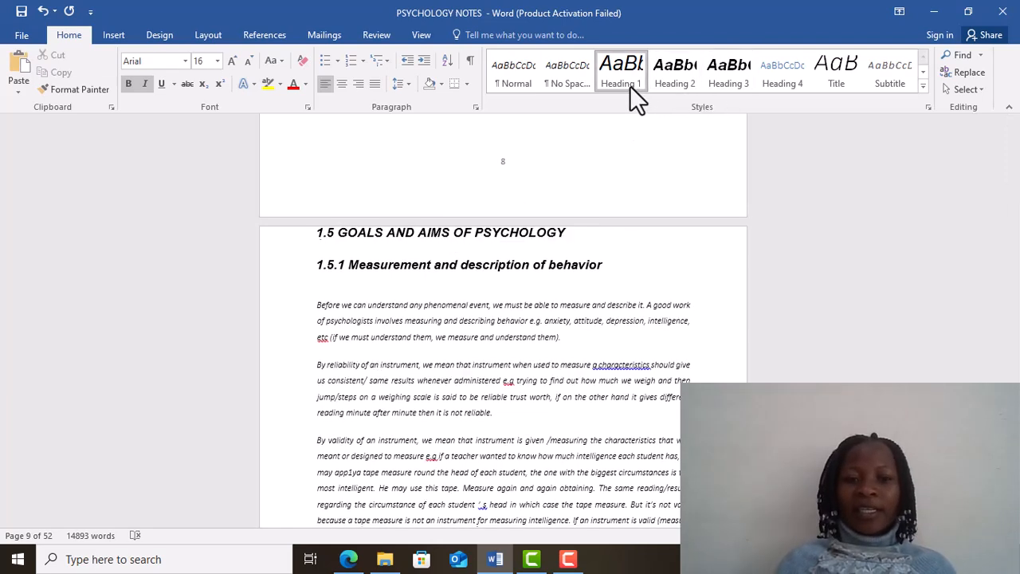
pyautogui.click(630, 86)
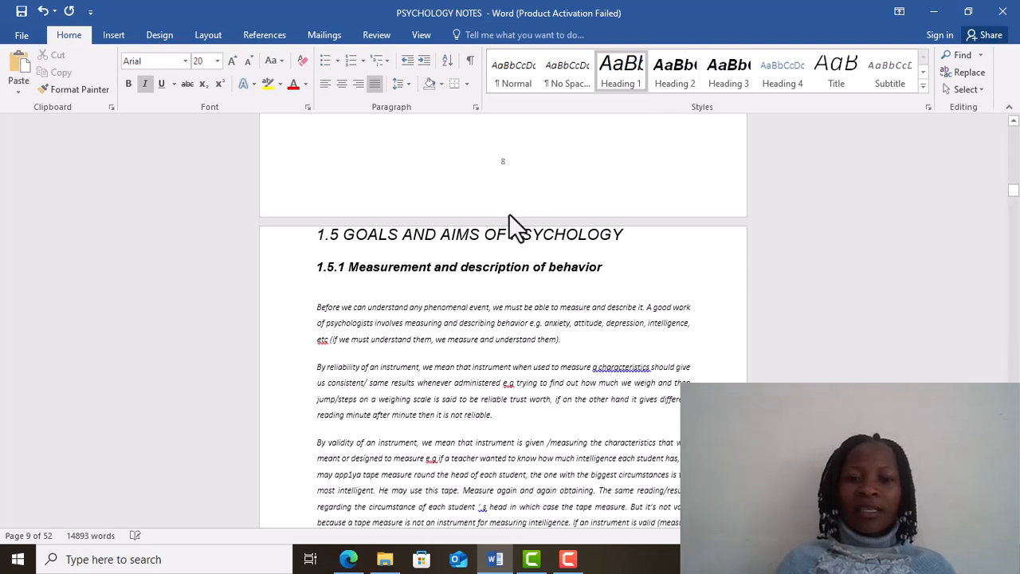
# Apply Heading 3 to "1.5.1 Measurement and description of behavior" and Heading 2 to "1.5 GOALS AND AIMS OF PSYCHOLOGY".
pyautogui.click(416, 266)
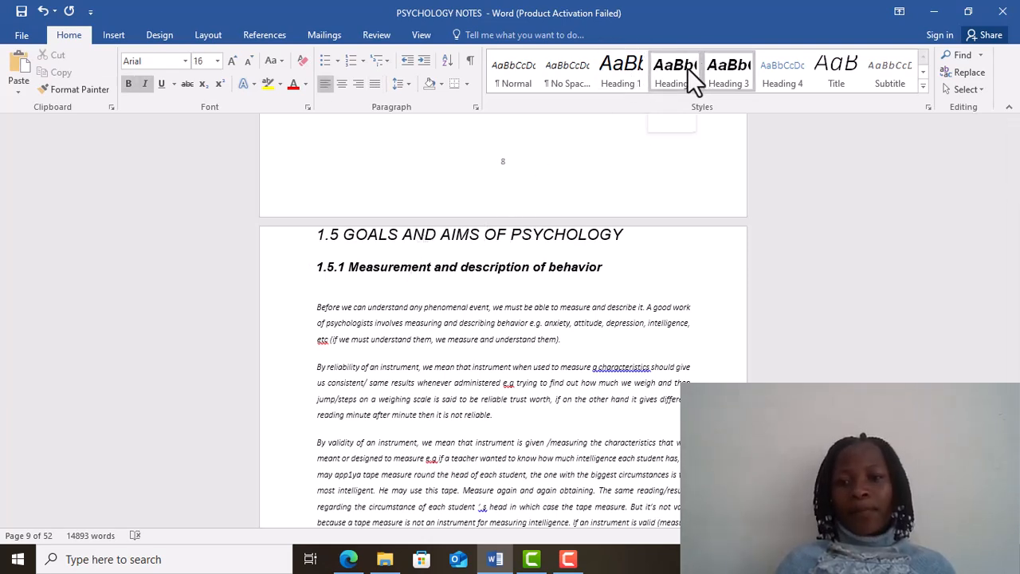
pyautogui.click(735, 68)
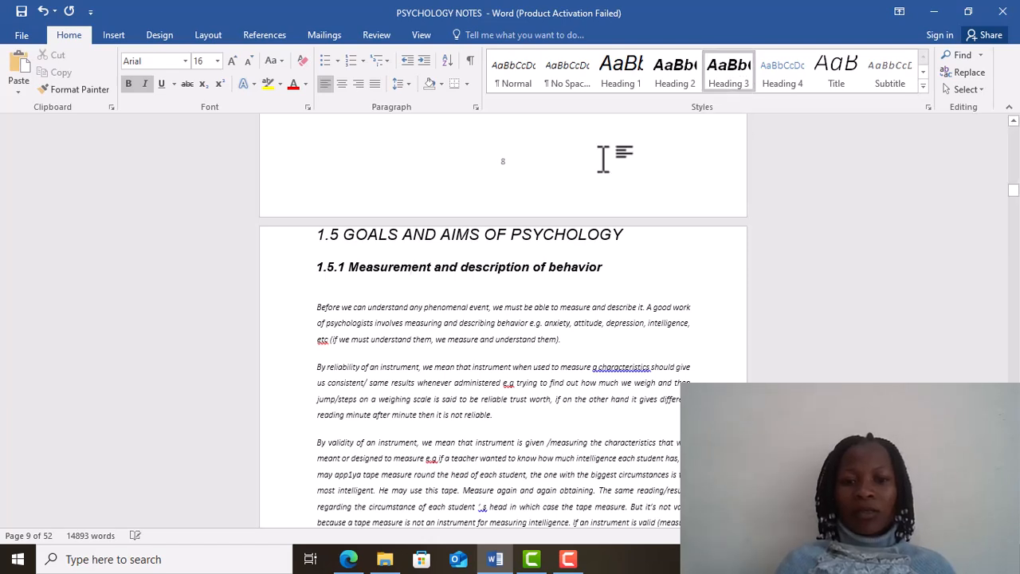
pyautogui.click(431, 225)
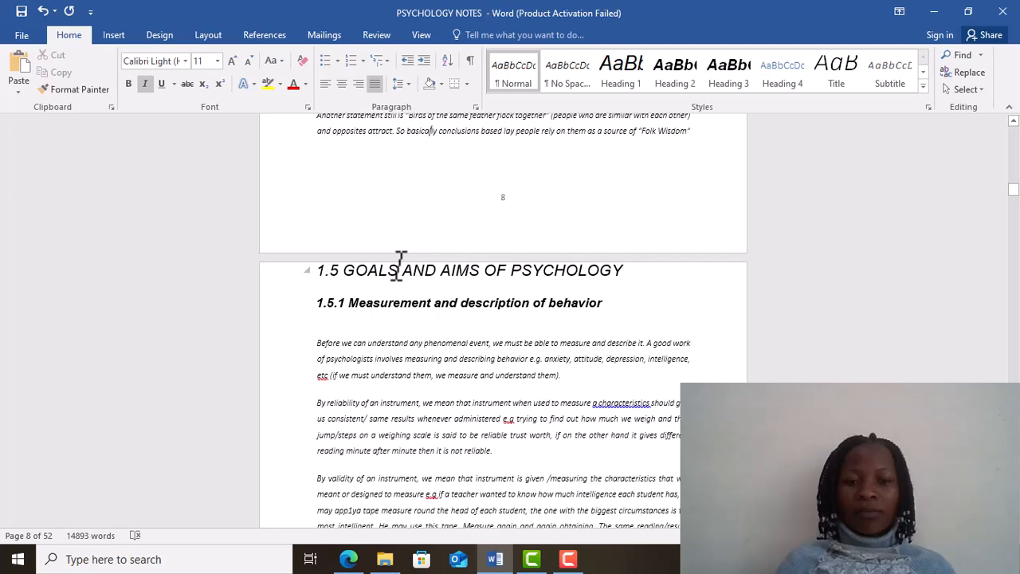
pyautogui.click(401, 270)
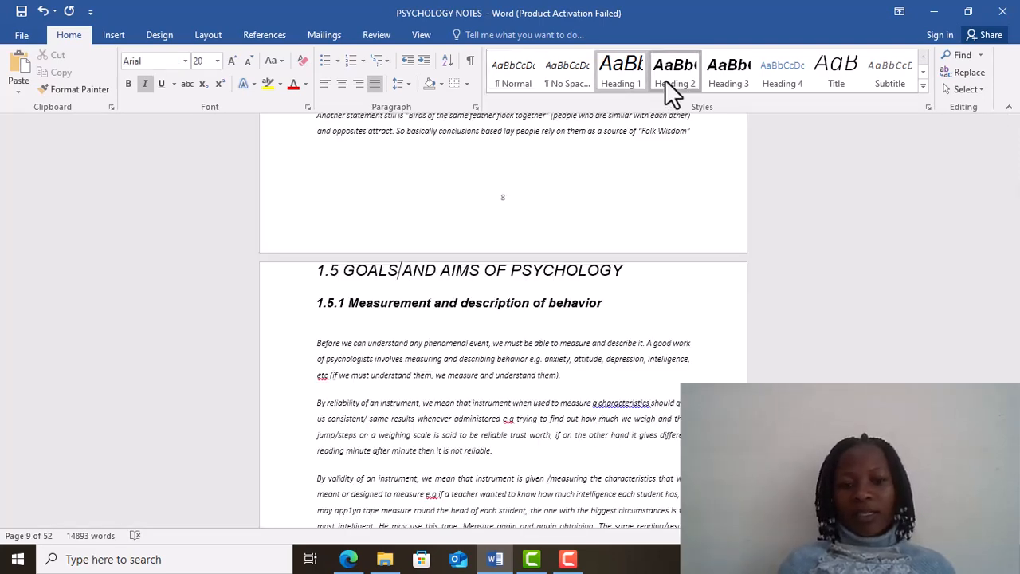
pyautogui.click(665, 80)
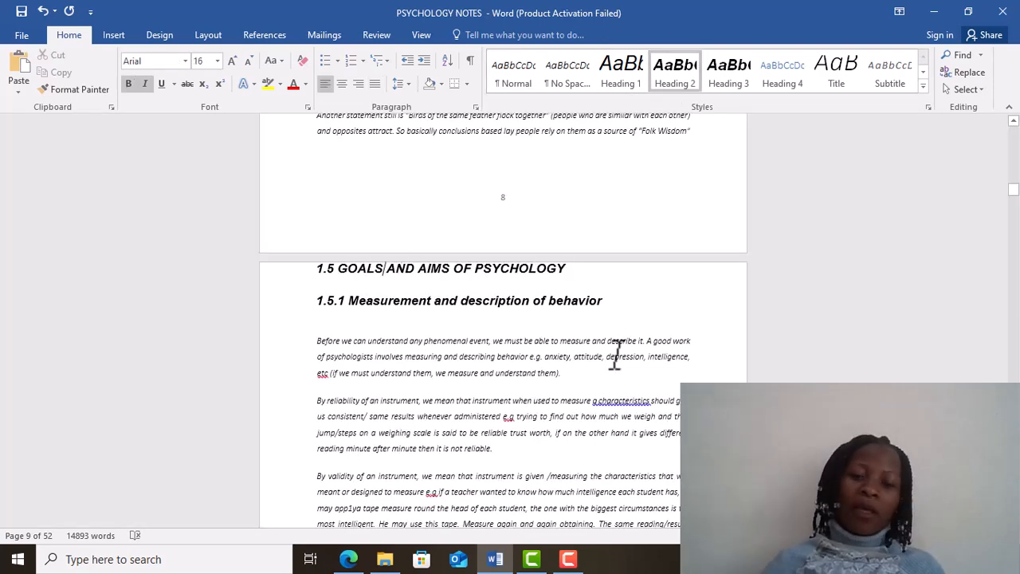
pyautogui.click(467, 301)
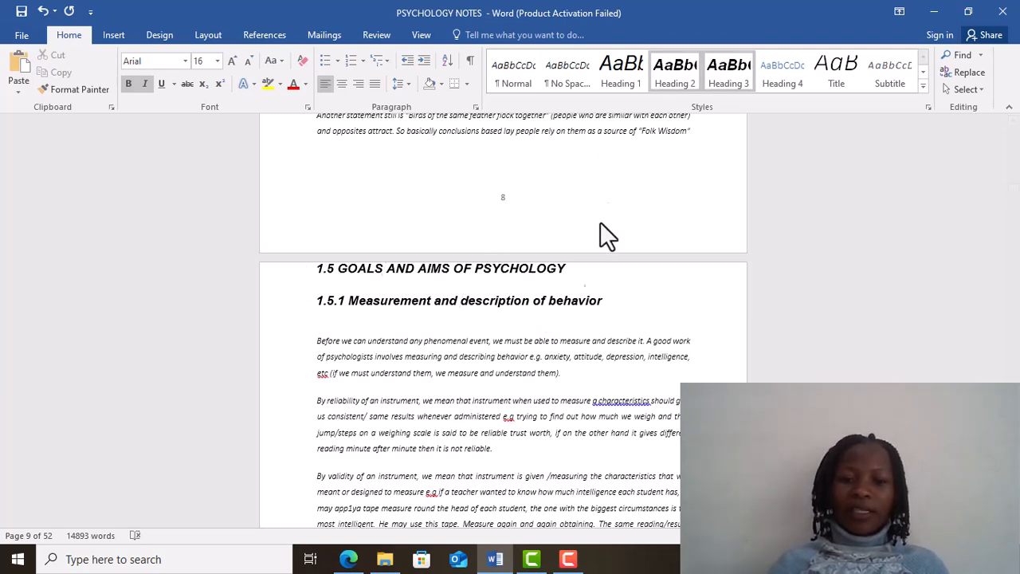
# Apply the Heading 3 style to the "1.5.2 Prediction and control of behavior" line at the end of page 9.
pyautogui.scroll(-1, 588, 292)
pyautogui.scroll(-8, 588, 291)
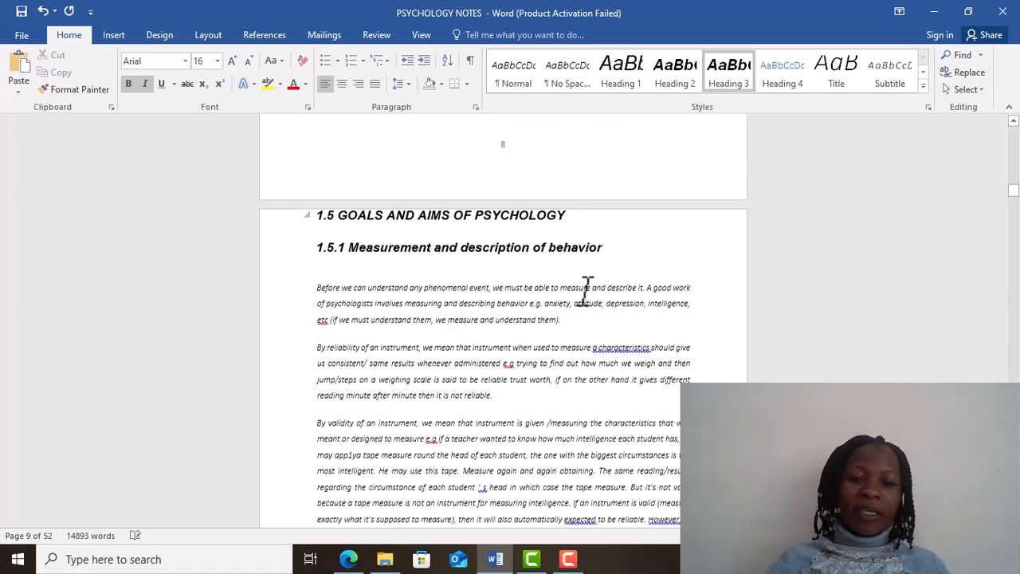
pyautogui.scroll(-4, 588, 292)
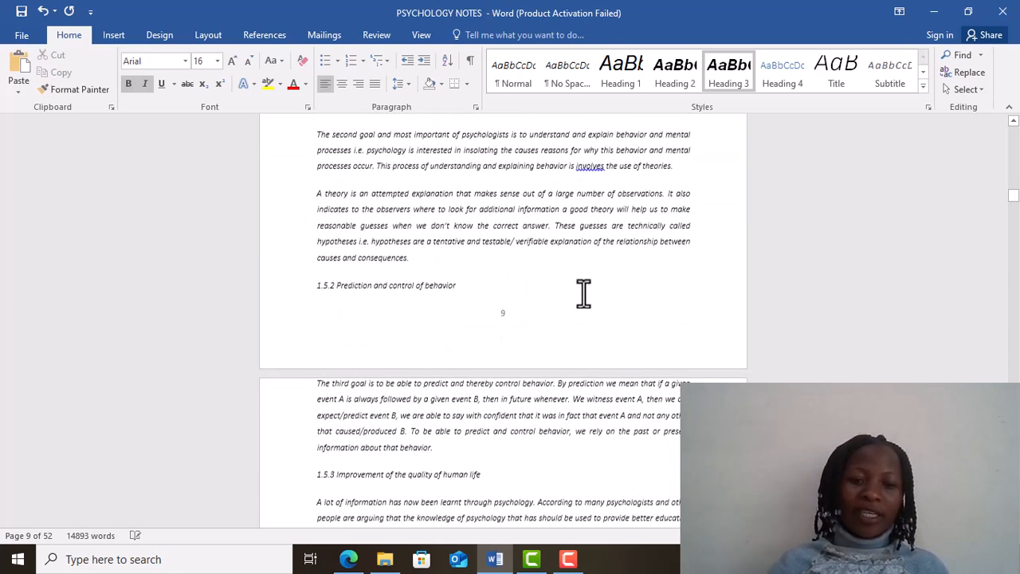
pyautogui.click(391, 290)
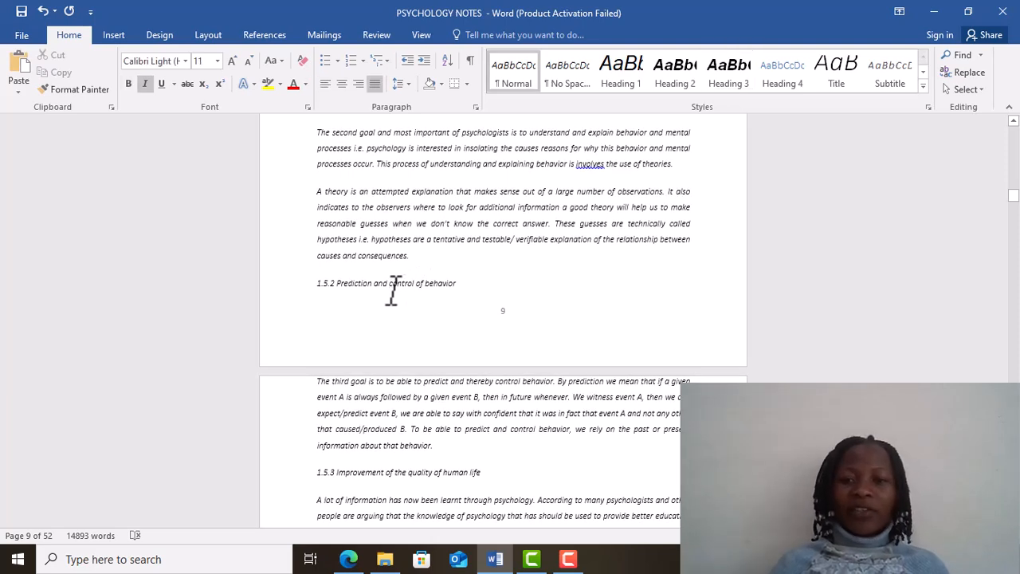
pyautogui.click(718, 74)
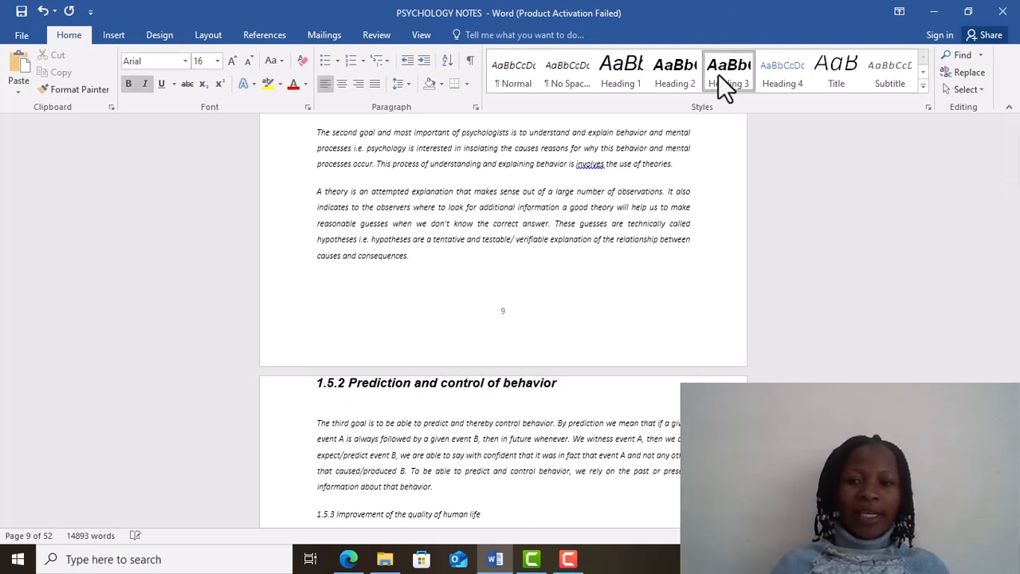
# Apply the Heading 3 style to the "1.5.3 Improvement of the quality of human life" line on page 10.
pyautogui.scroll(-5, 573, 254)
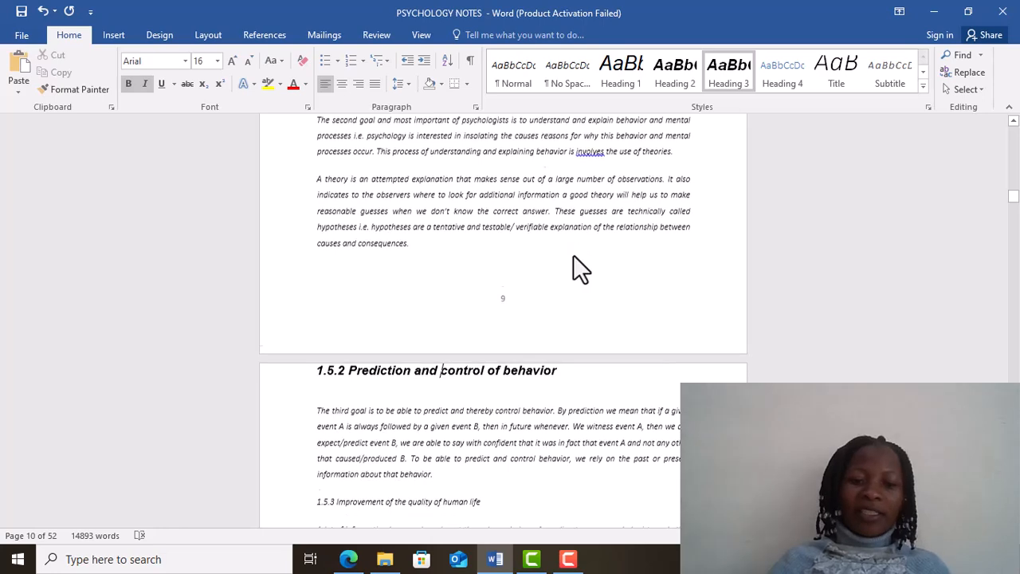
pyautogui.scroll(-2, 573, 255)
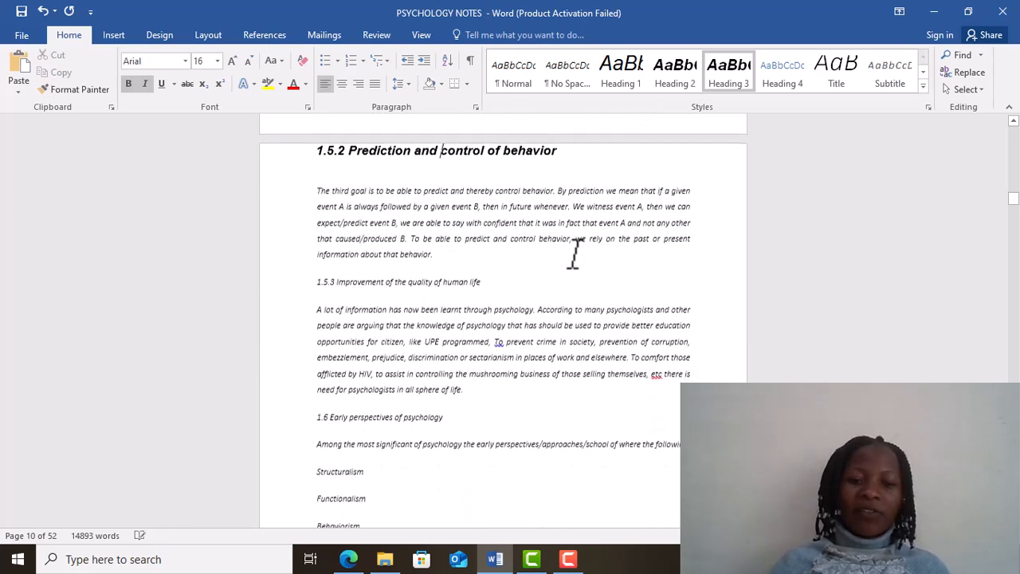
pyautogui.click(366, 287)
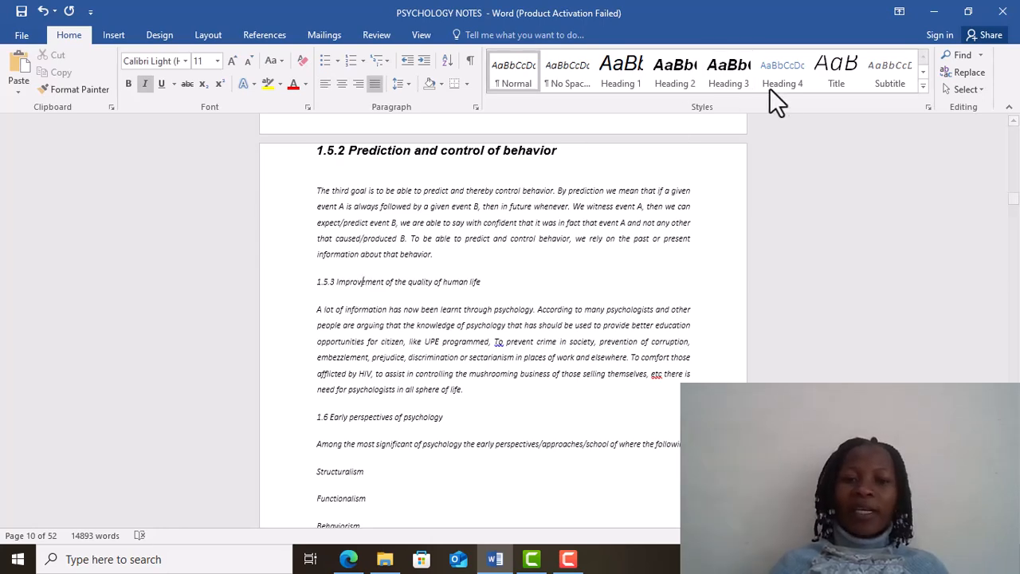
pyautogui.click(721, 74)
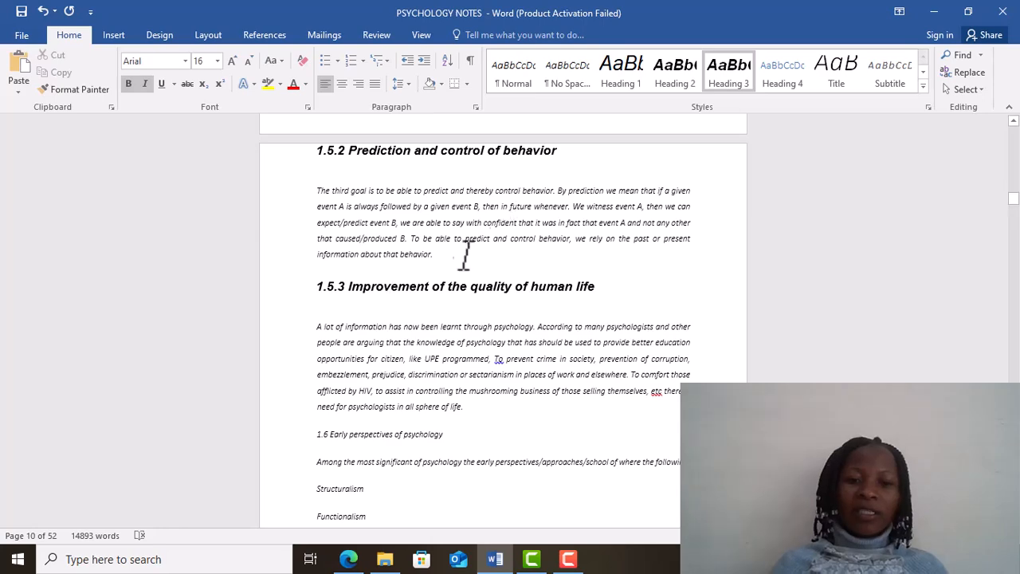
# Apply the Heading 2 style to the "1.6 Early perspectives of psychology" line on page 10.
pyautogui.scroll(-1, 446, 303)
pyautogui.scroll(-4, 448, 301)
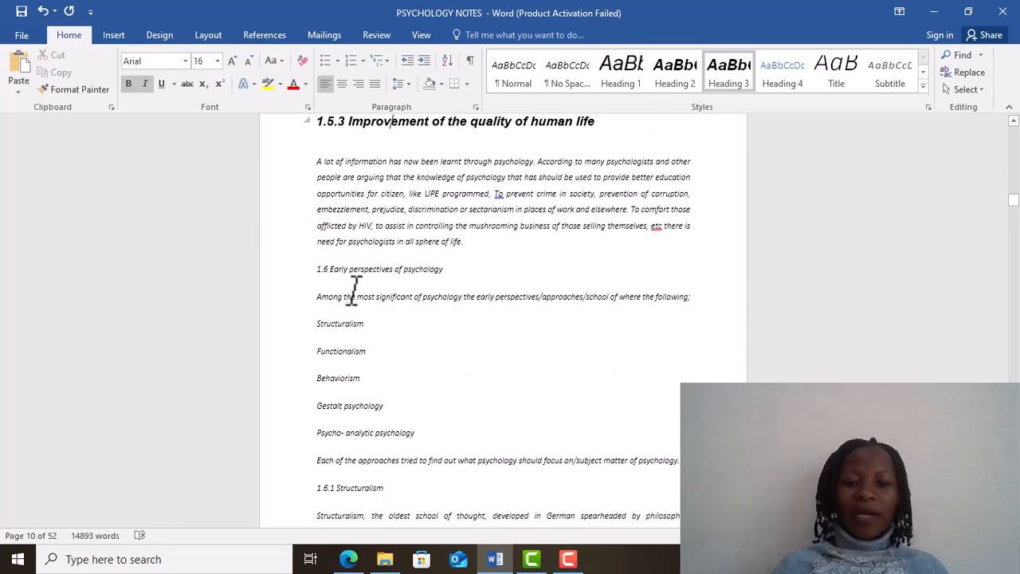
pyautogui.click(363, 269)
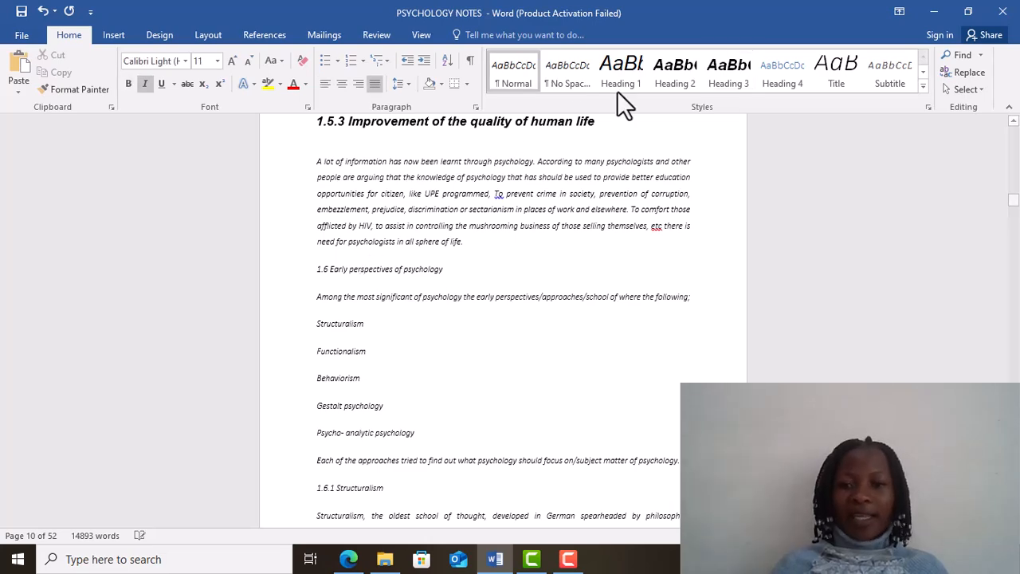
pyautogui.click(681, 75)
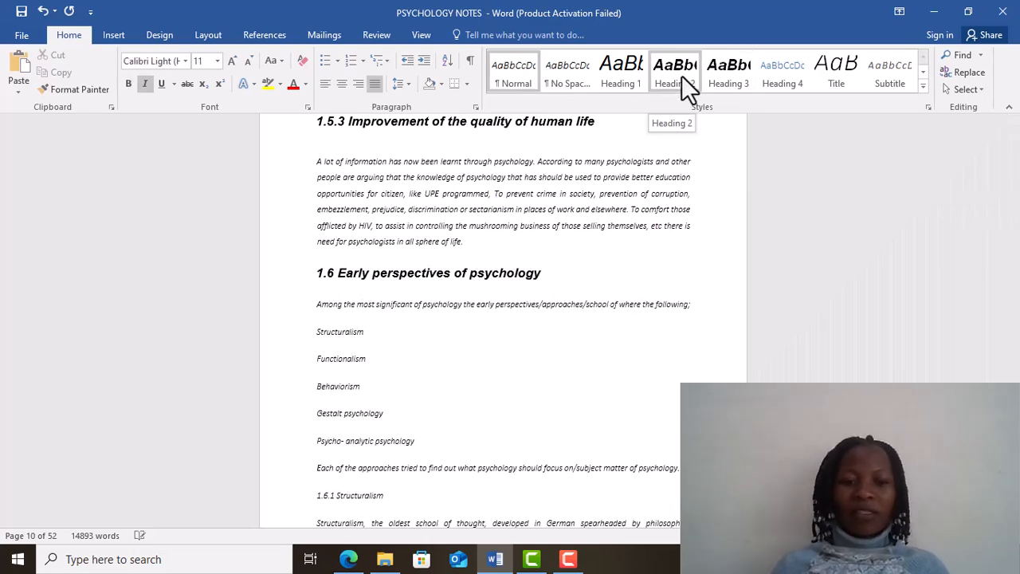
pyautogui.click(682, 75)
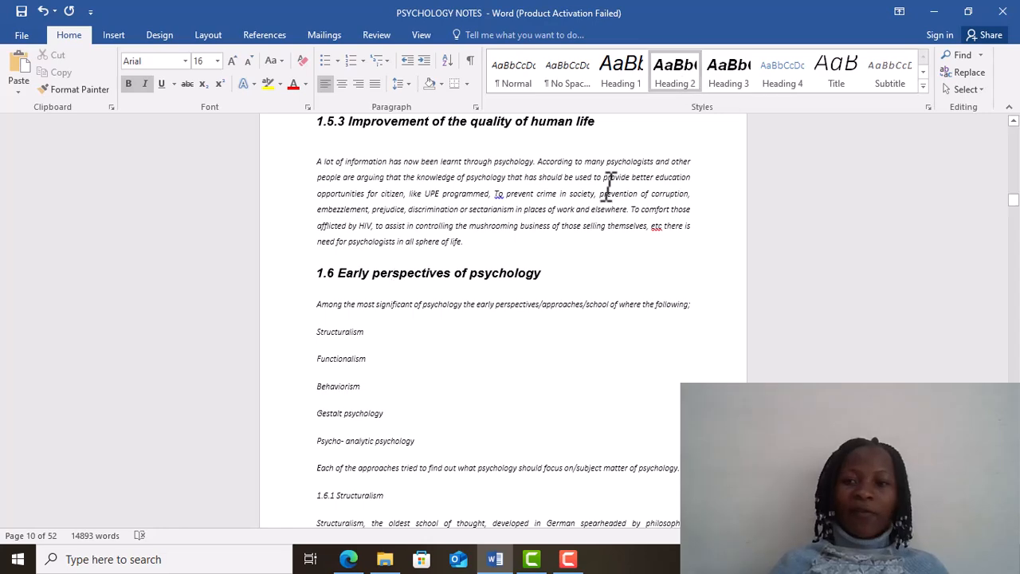
# Apply the Heading 3 style to the "1.6.1 Structuralism" line near the end of page 10.
pyautogui.scroll(-3, 554, 261)
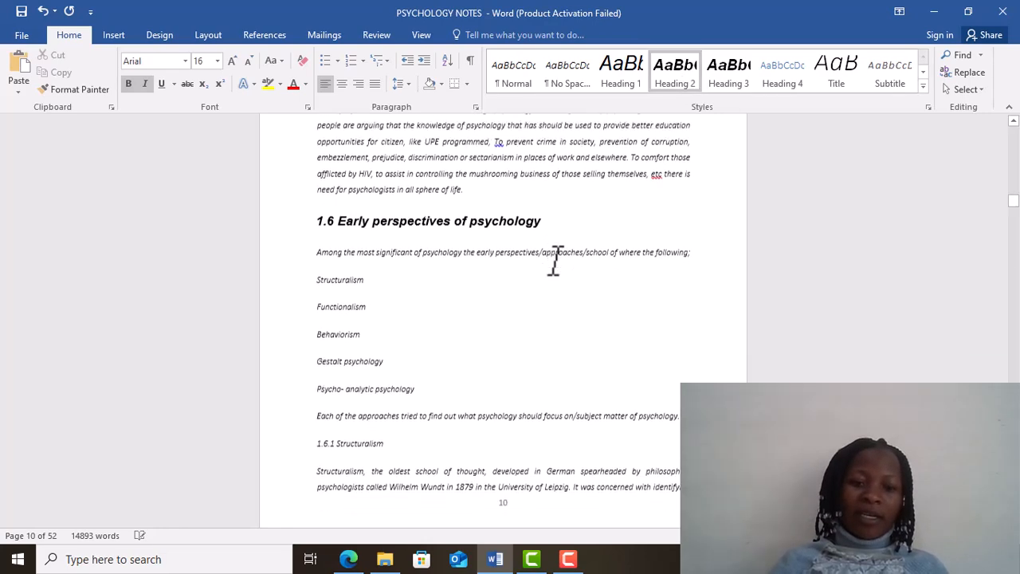
pyautogui.scroll(-8, 554, 262)
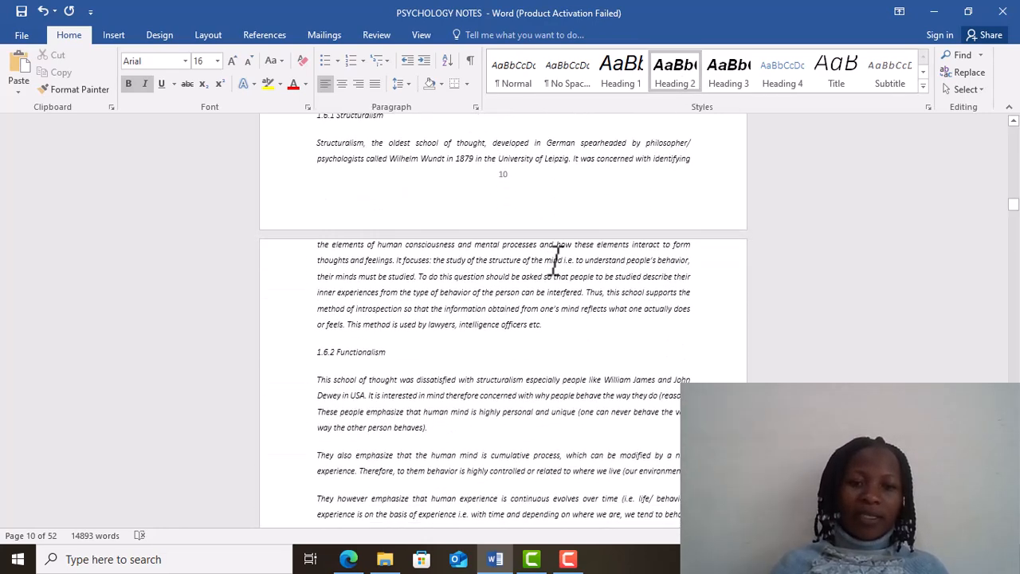
pyautogui.click(554, 262)
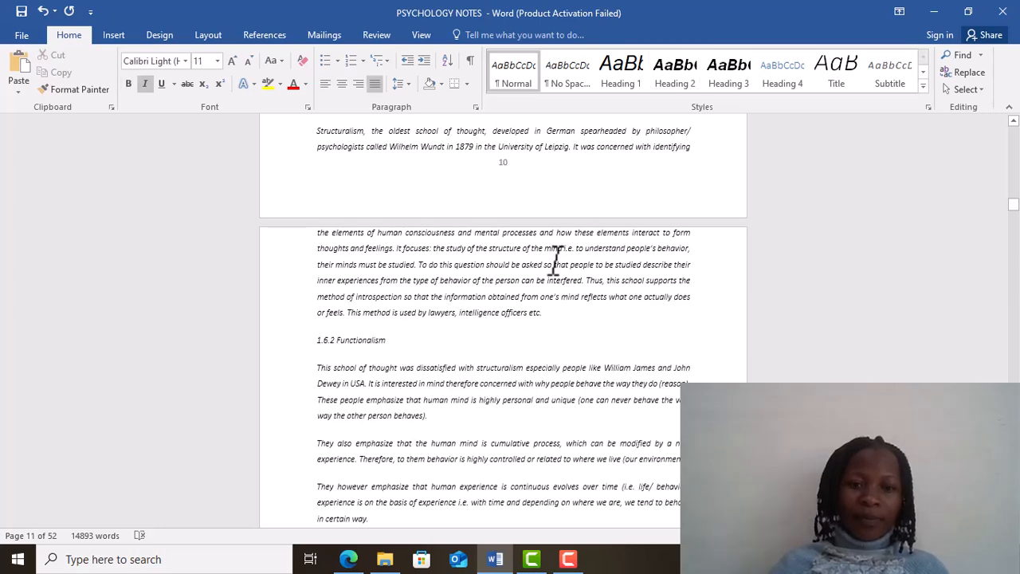
pyautogui.scroll(1, 456, 259)
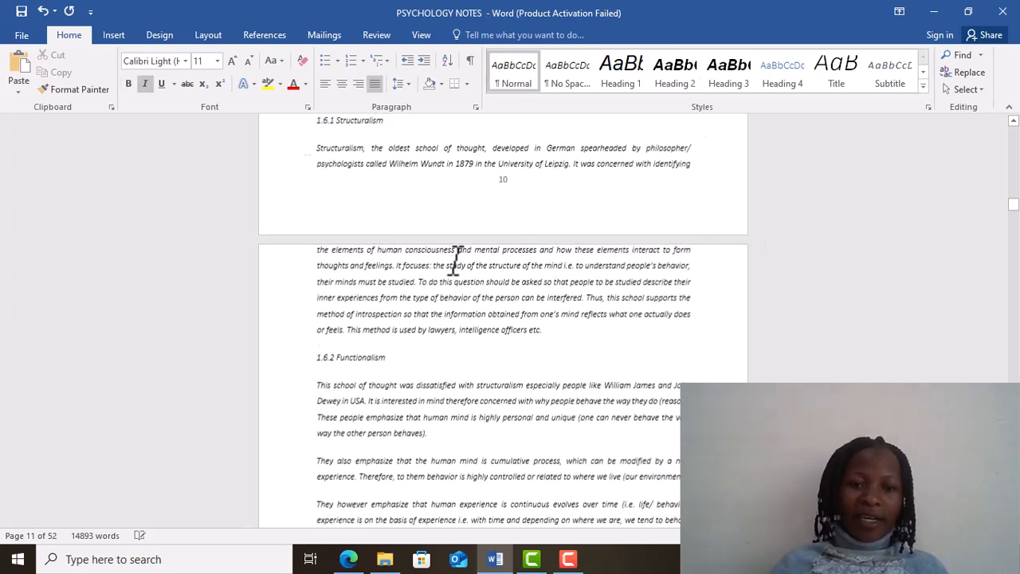
pyautogui.keyDown('ctrl'); pyautogui.scroll(1, 456, 259); pyautogui.keyUp('ctrl')
pyautogui.scroll(1, 459, 271)
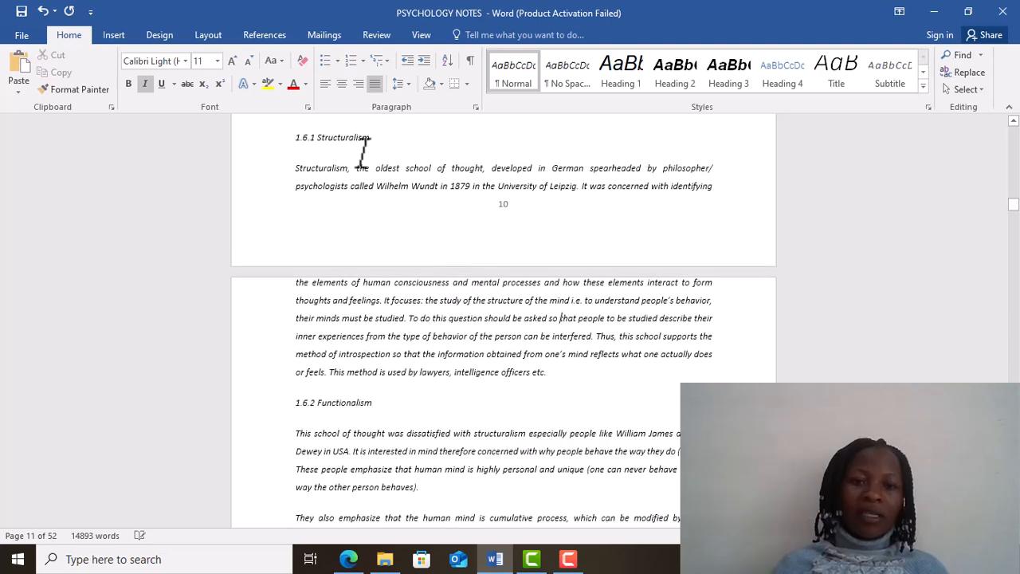
pyautogui.click(348, 137)
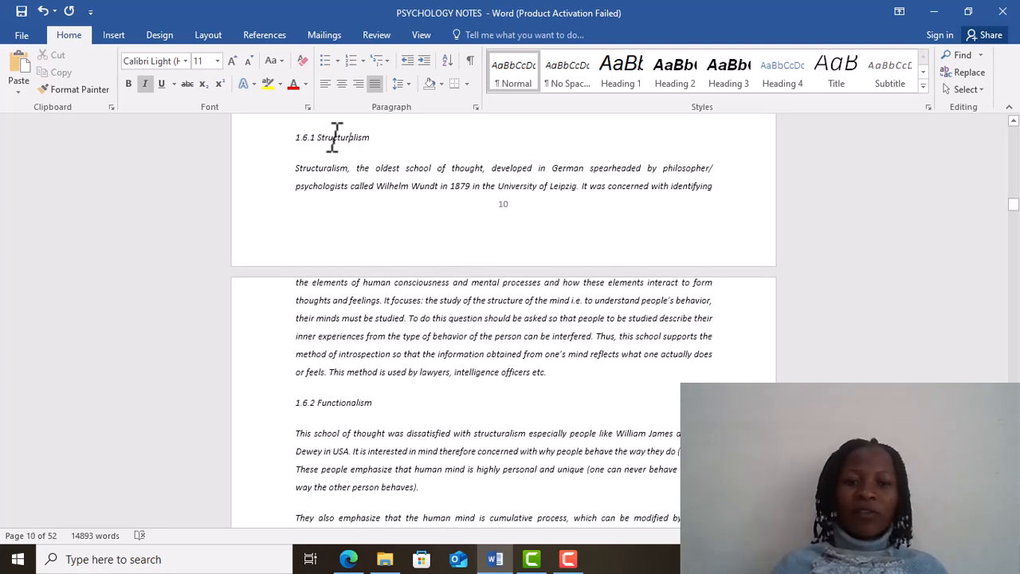
pyautogui.click(731, 64)
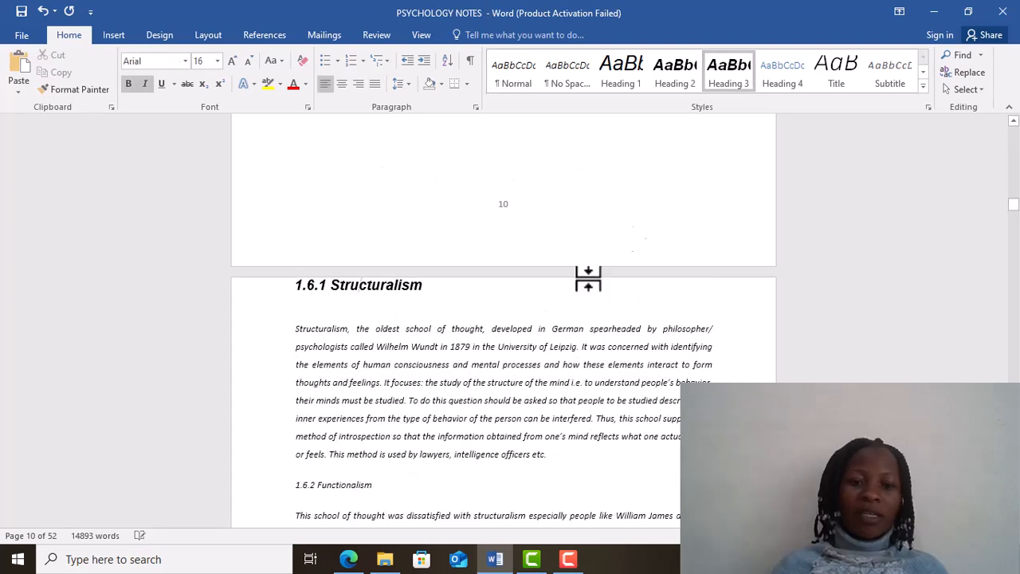
# Apply the Heading 3 style to the "1.6.2 Functionalism" and "1.6.3 Behaviorism." lines on page 11.
pyautogui.click(328, 489)
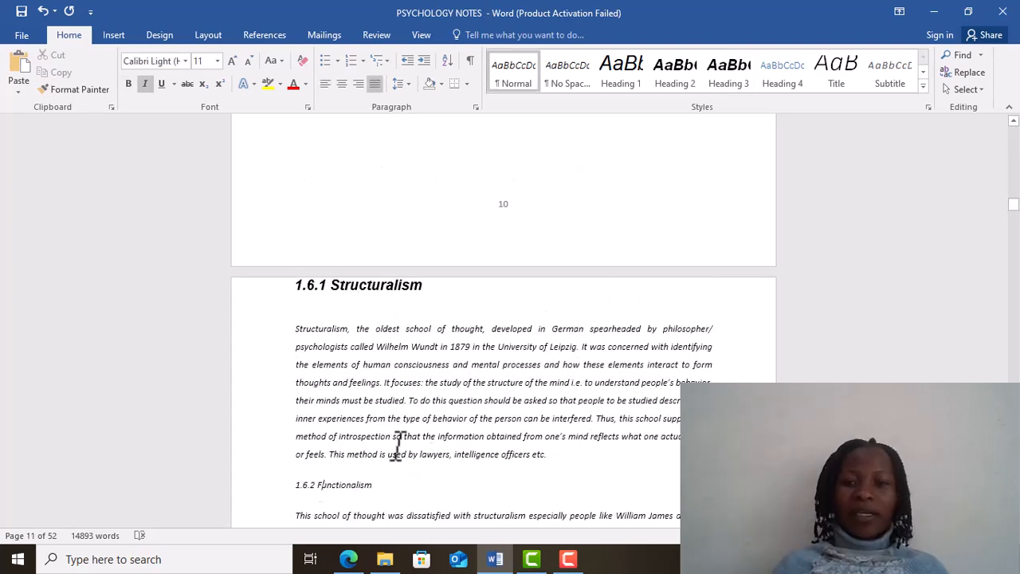
pyautogui.click(728, 75)
pyautogui.scroll(-6, 548, 315)
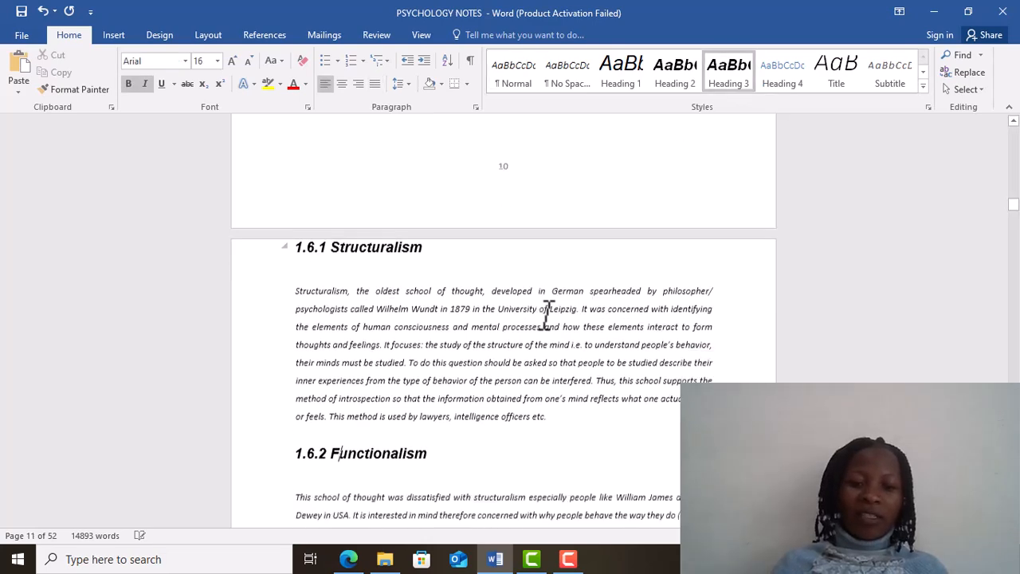
pyautogui.scroll(-5, 558, 279)
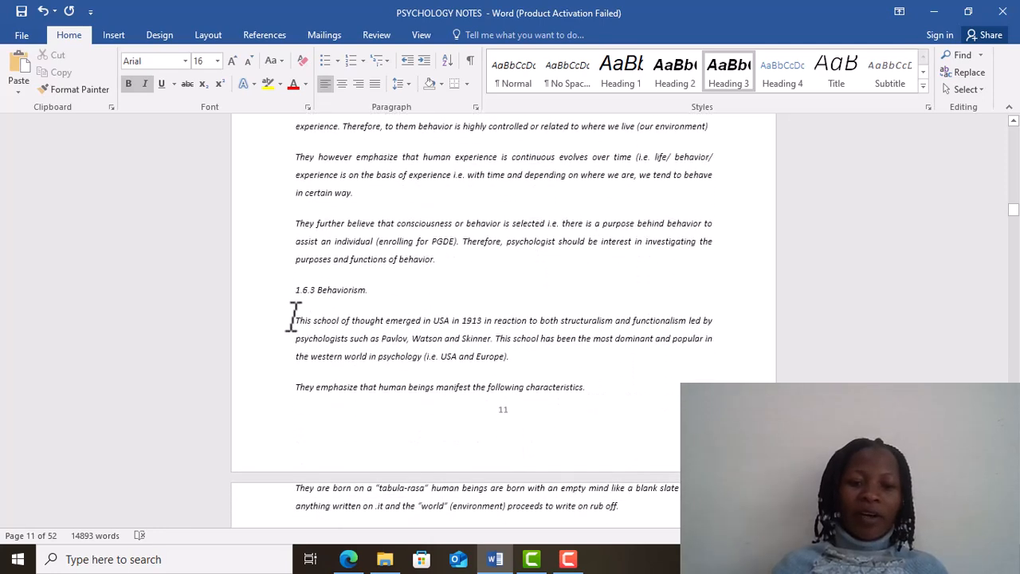
pyautogui.click(337, 290)
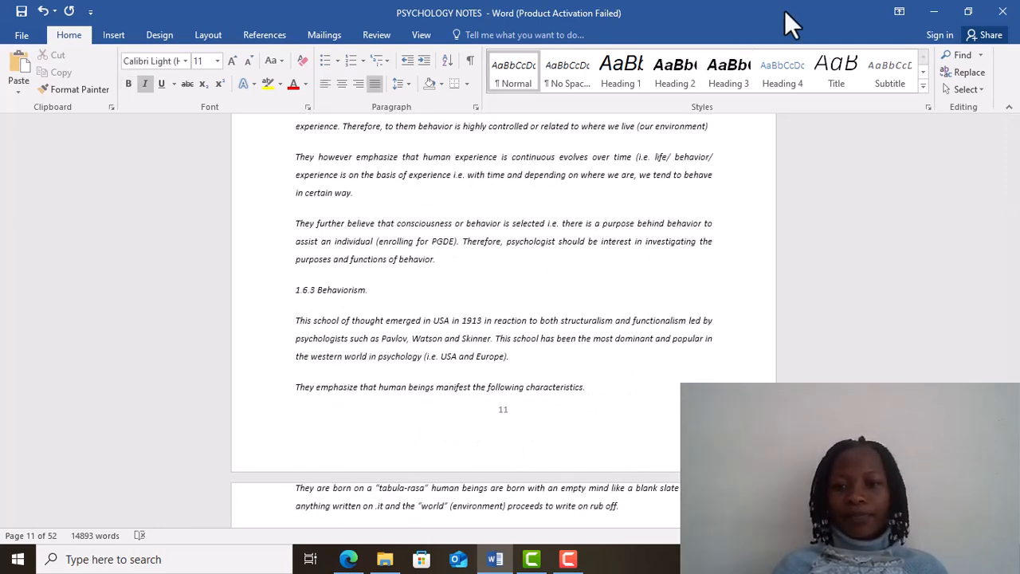
pyautogui.click(729, 72)
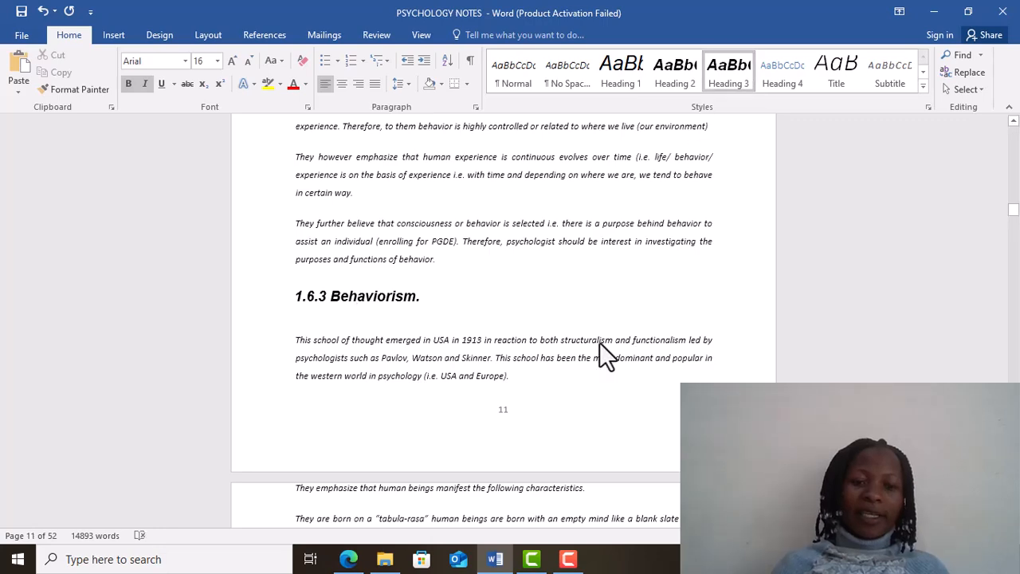
# Apply the Heading 3 style to the "1.6.4 Gestalt" and "1.6.5 Psychoanalytic psychology." lines on page 12.
pyautogui.scroll(-2, 600, 342)
pyautogui.scroll(-9, 600, 342)
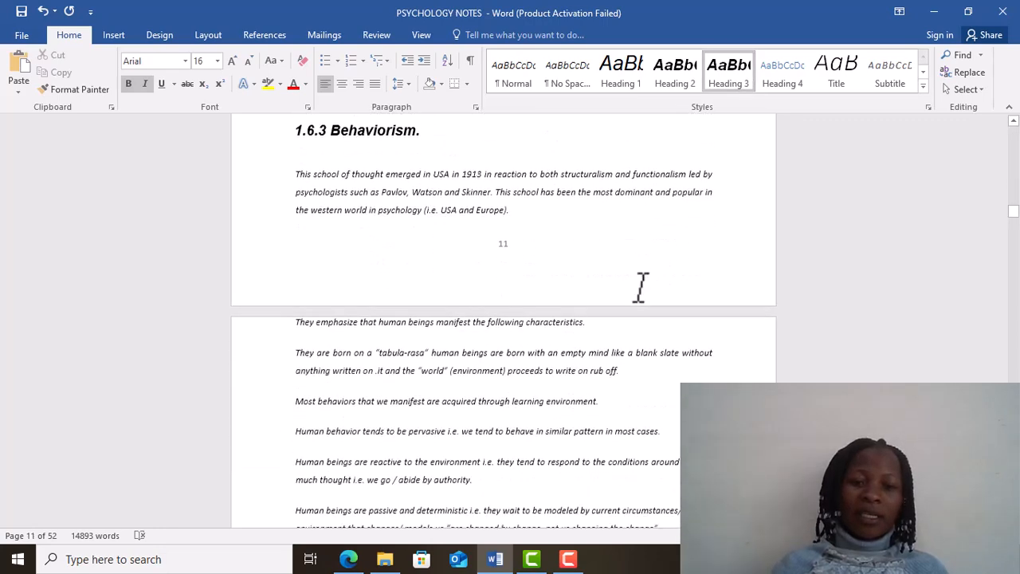
pyautogui.scroll(-2, 655, 229)
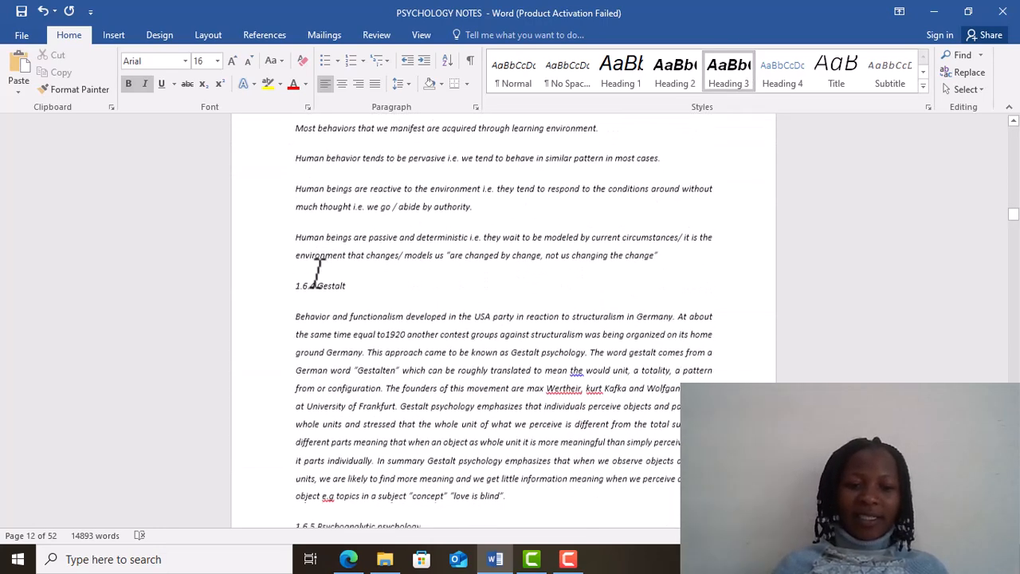
pyautogui.click(318, 275)
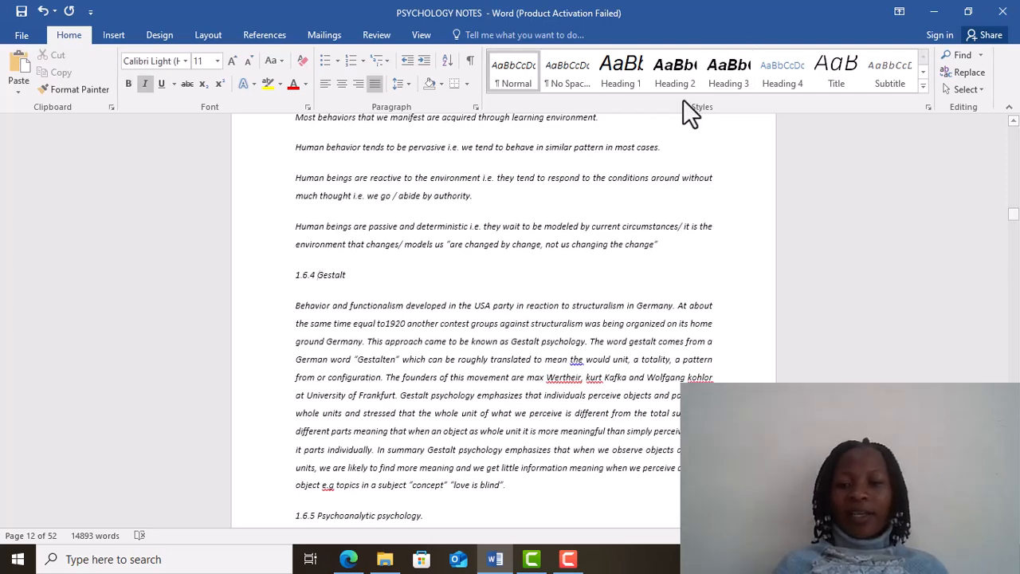
pyautogui.click(718, 81)
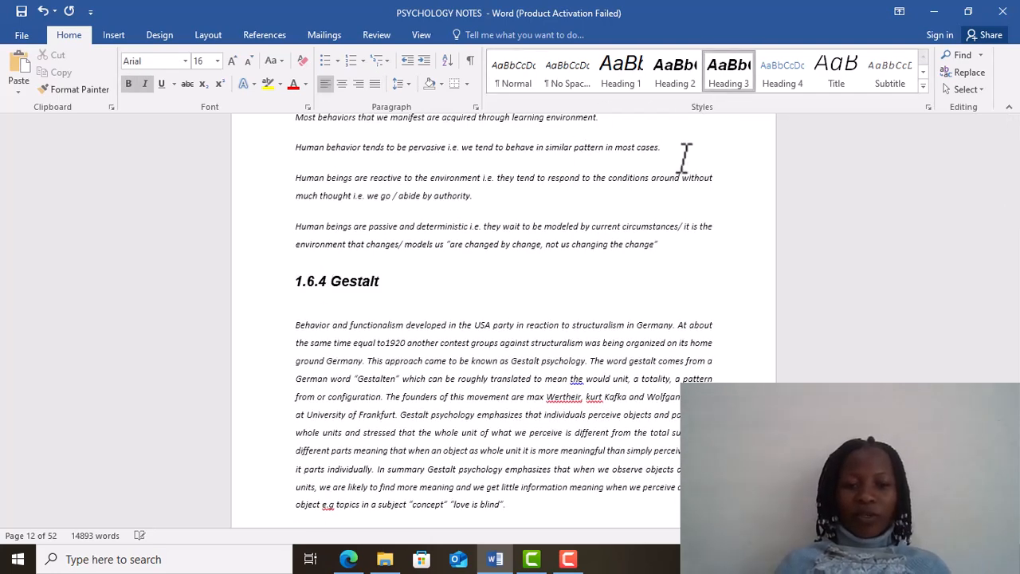
pyautogui.scroll(-5, 634, 335)
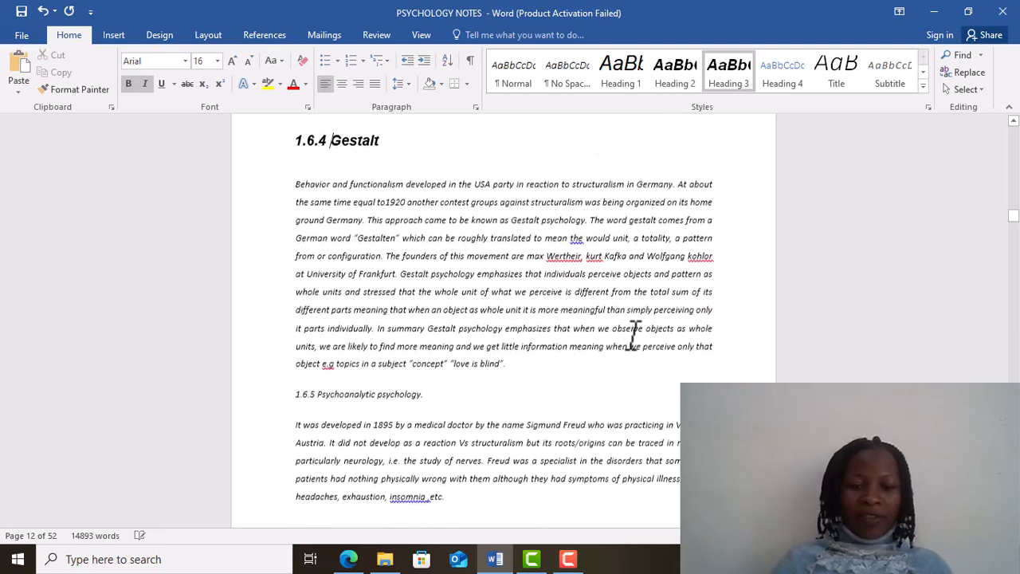
pyautogui.click(634, 334)
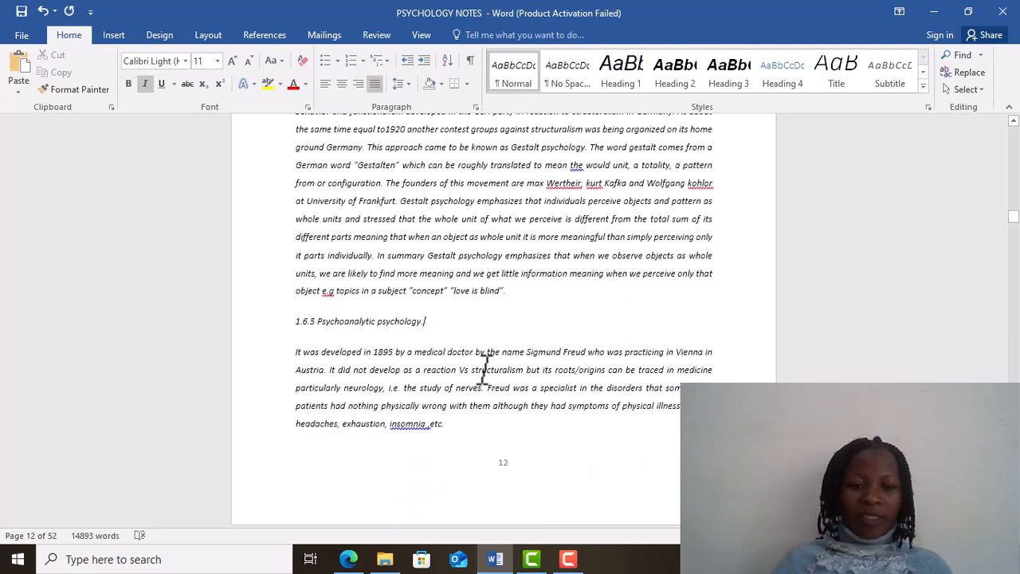
pyautogui.click(364, 326)
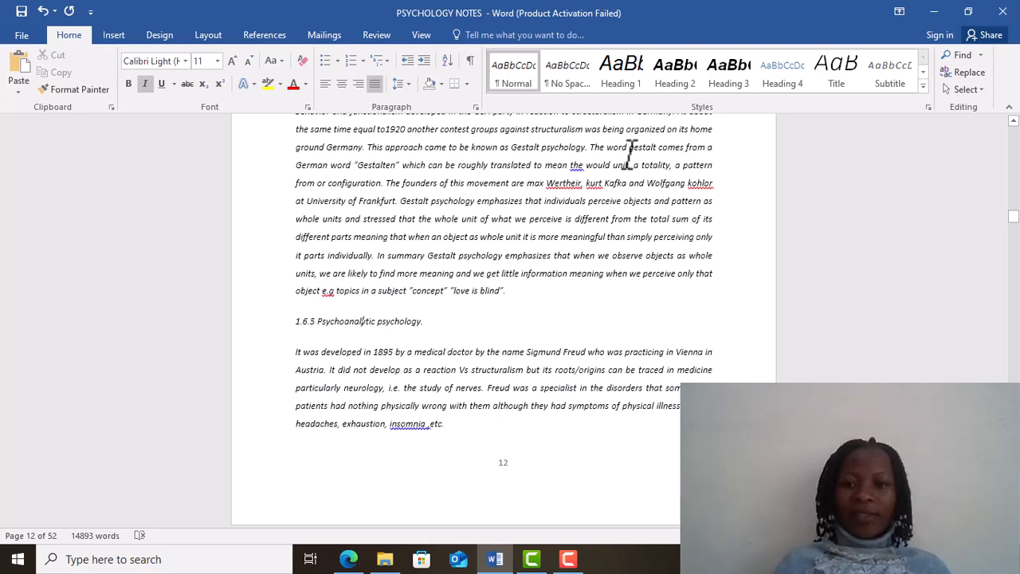
pyautogui.click(727, 80)
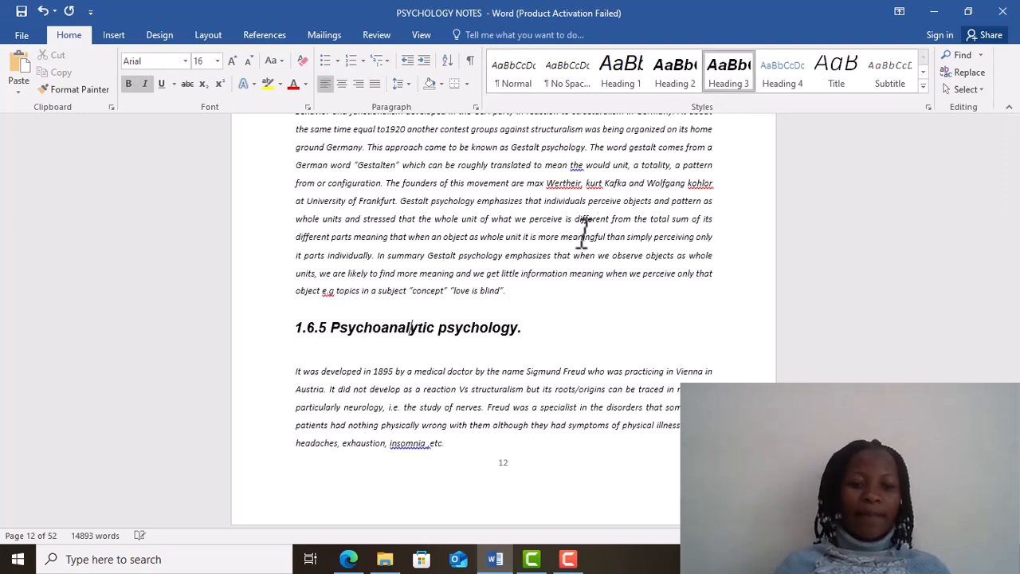
# Apply the Heading 3 style to the "1.7.1 Freud's psycho- analytic theory of personality" line at the end of page 13.
pyautogui.scroll(-3, 514, 342)
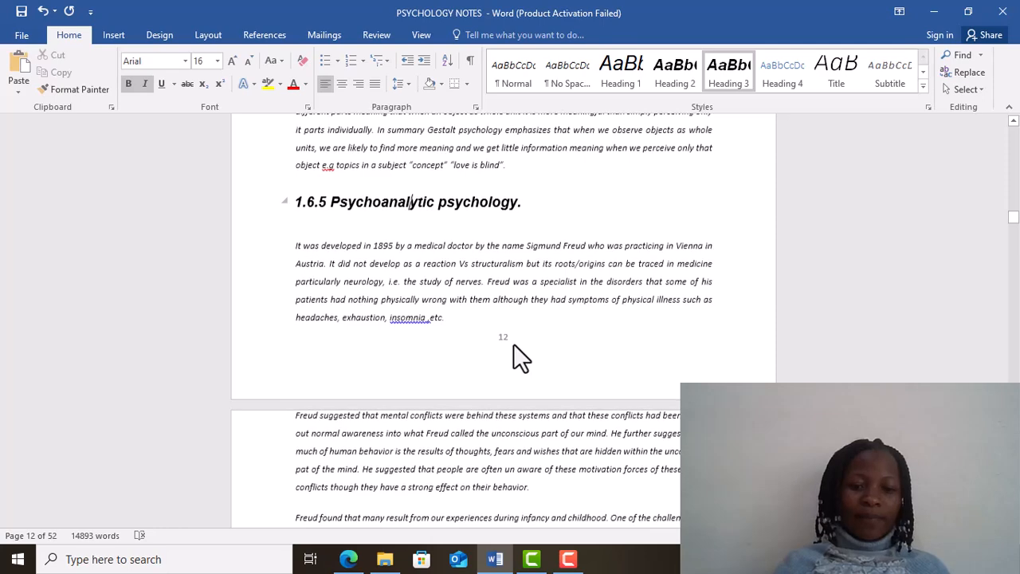
pyautogui.scroll(-10, 513, 343)
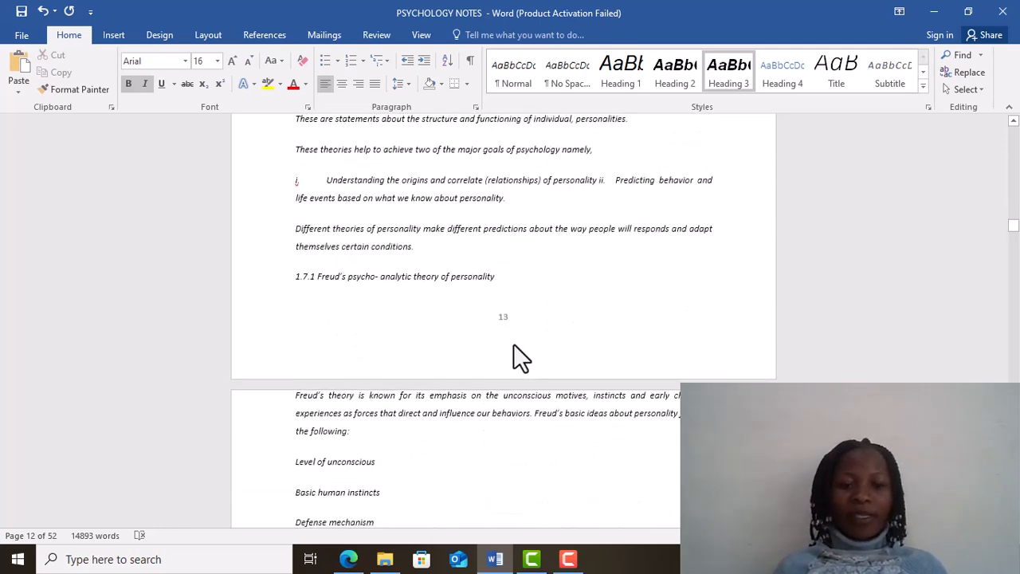
pyautogui.click(431, 279)
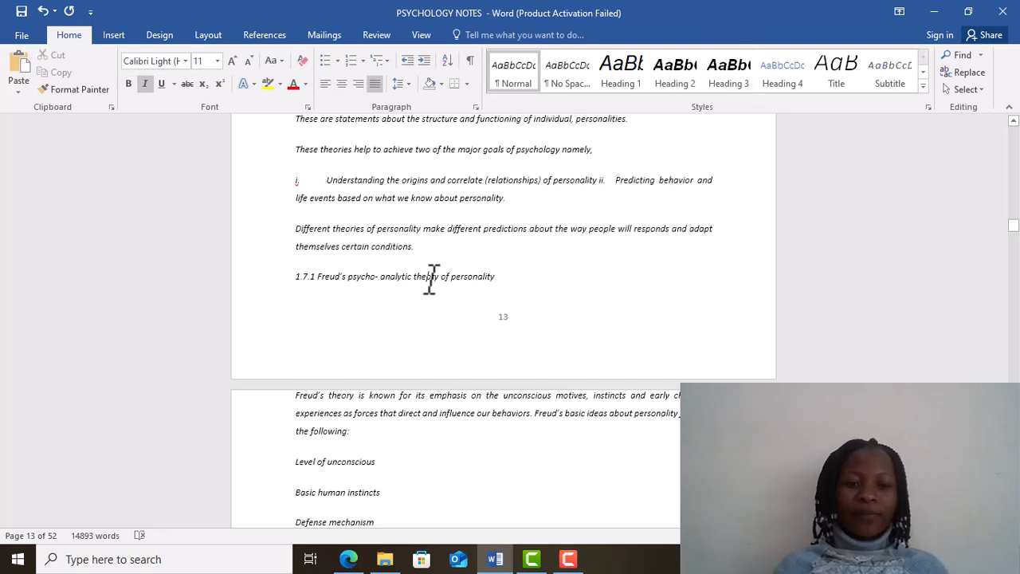
pyautogui.click(735, 71)
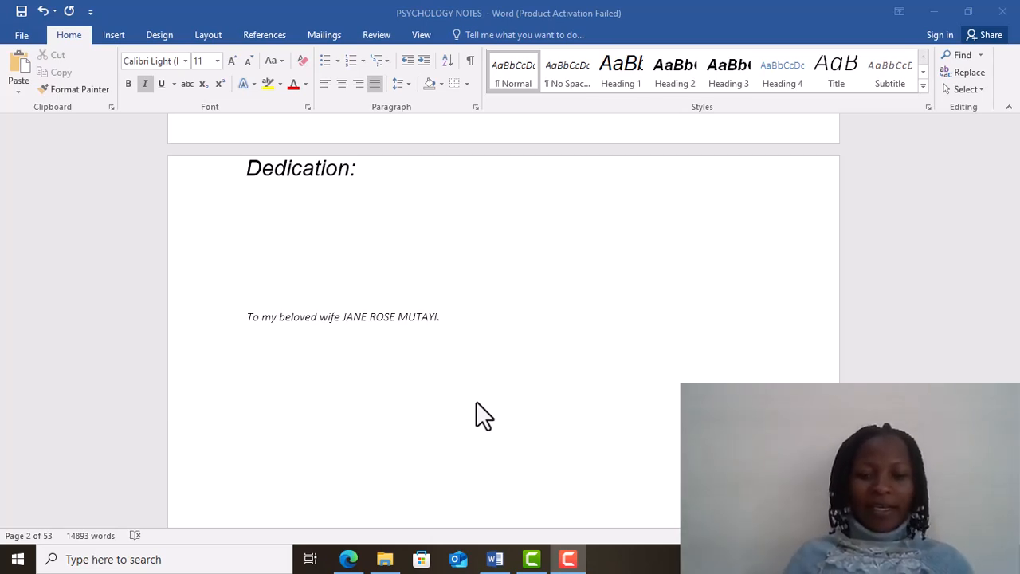
# Display the Navigation pane and look through its outline of the document's headings and subheadings.
pyautogui.scroll(-5, 684, 302)
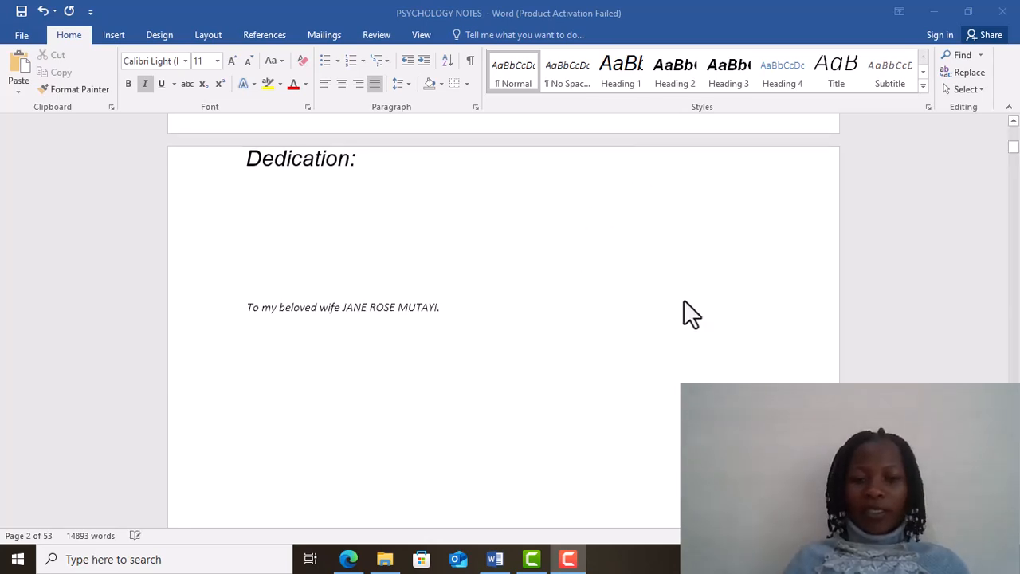
pyautogui.scroll(-3, 684, 301)
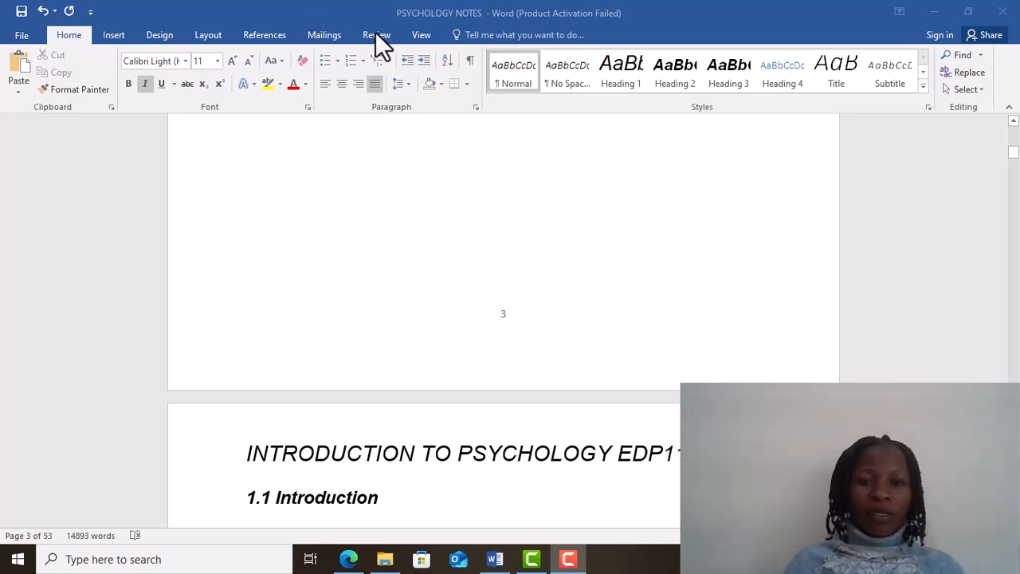
pyautogui.click(421, 34)
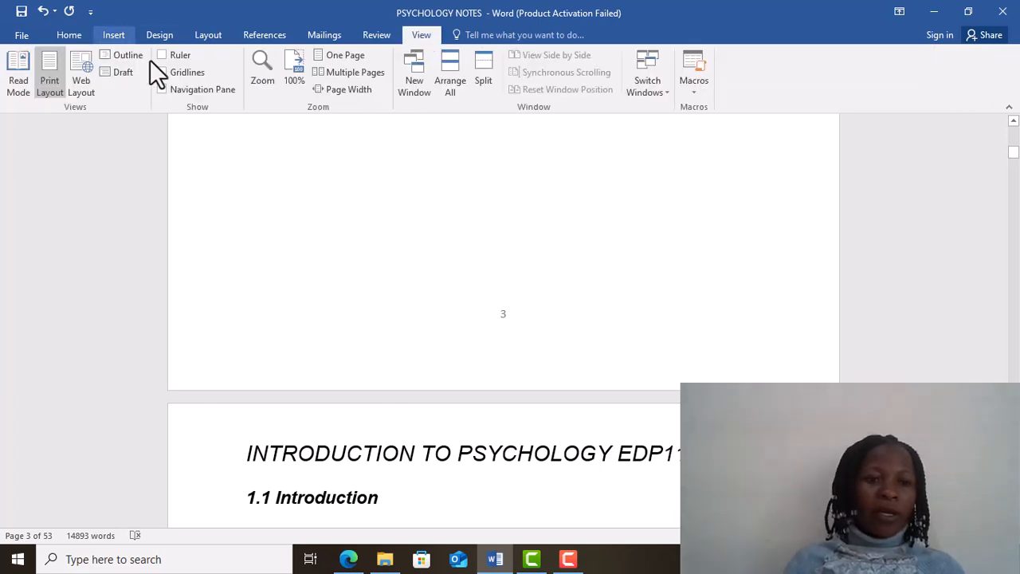
pyautogui.click(186, 88)
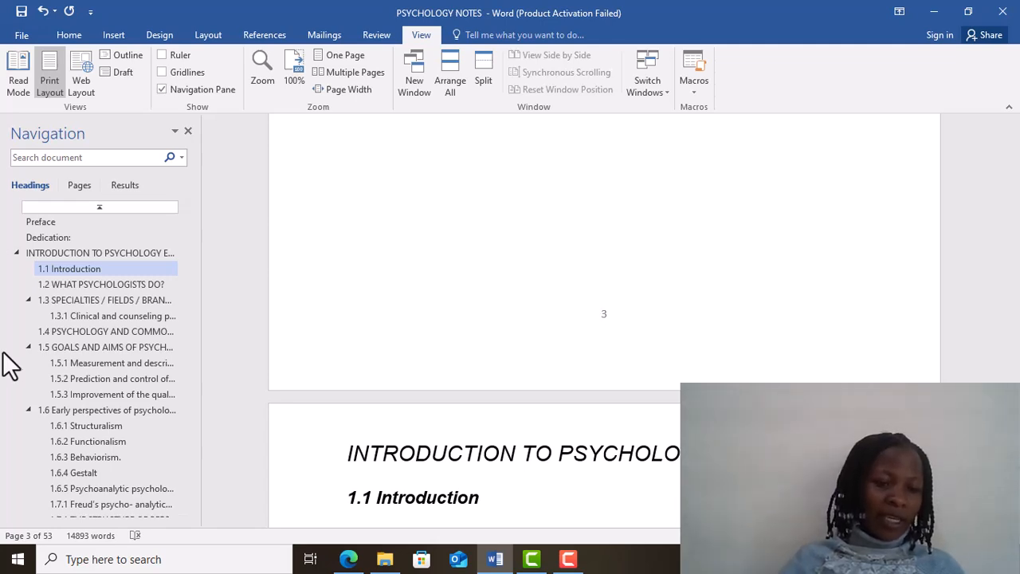
pyautogui.scroll(-3, 92, 306)
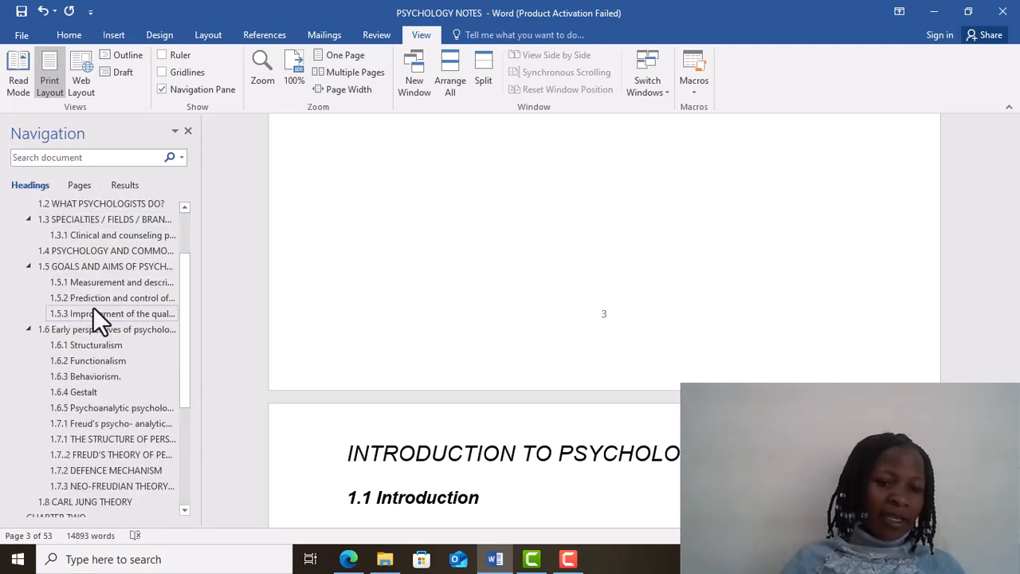
pyautogui.scroll(-3, 92, 306)
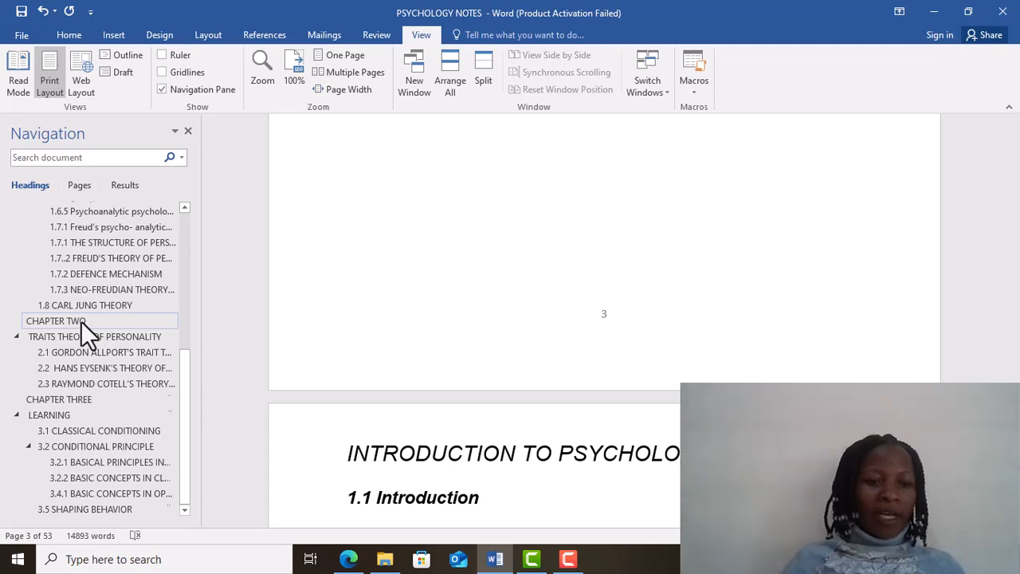
pyautogui.scroll(1, 81, 321)
pyautogui.scroll(3, 67, 255)
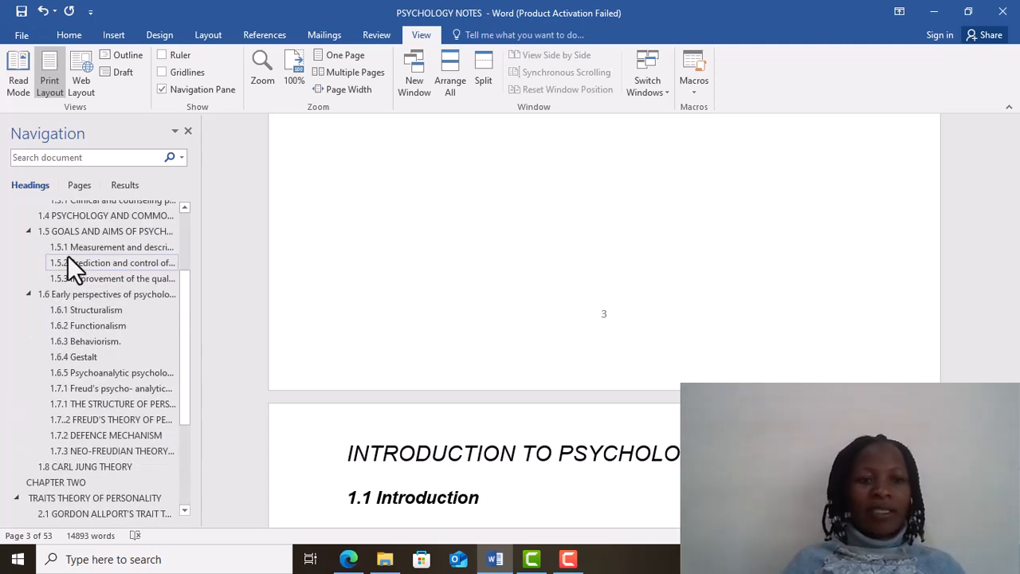
pyautogui.scroll(2, 68, 255)
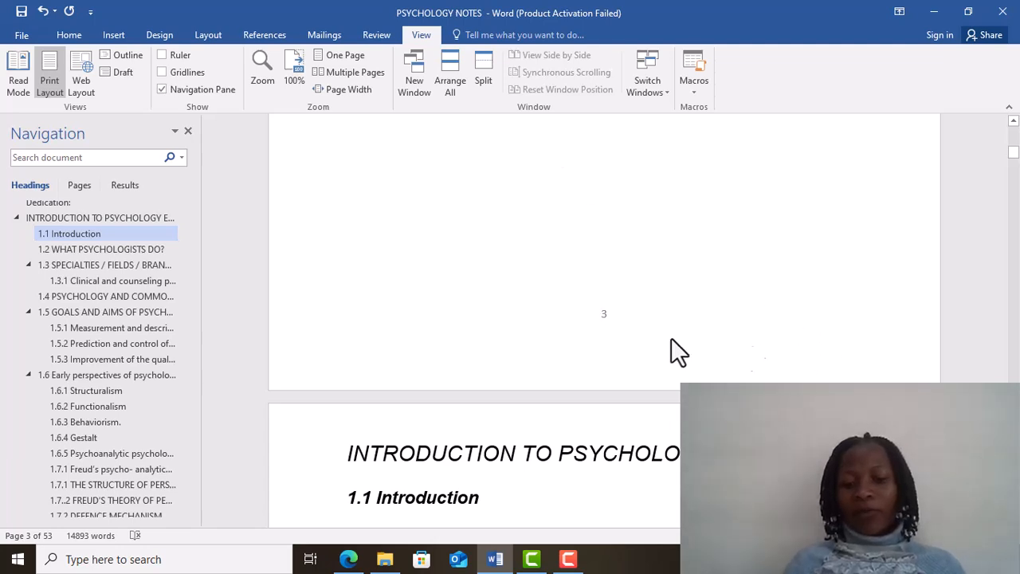
pyautogui.scroll(1, 709, 104)
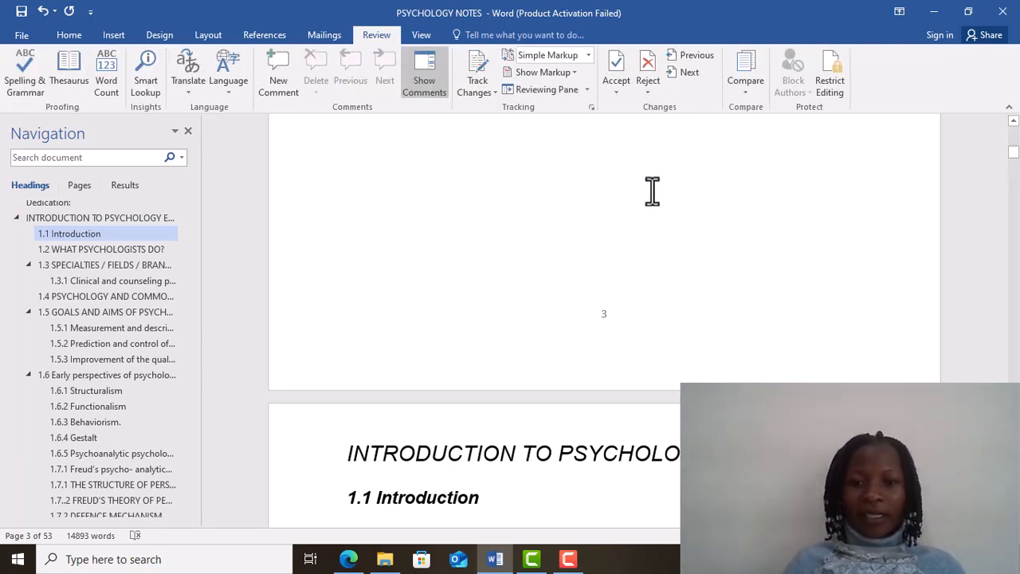
# Insert a page break after the dedication sentence.
pyautogui.scroll(8, 641, 212)
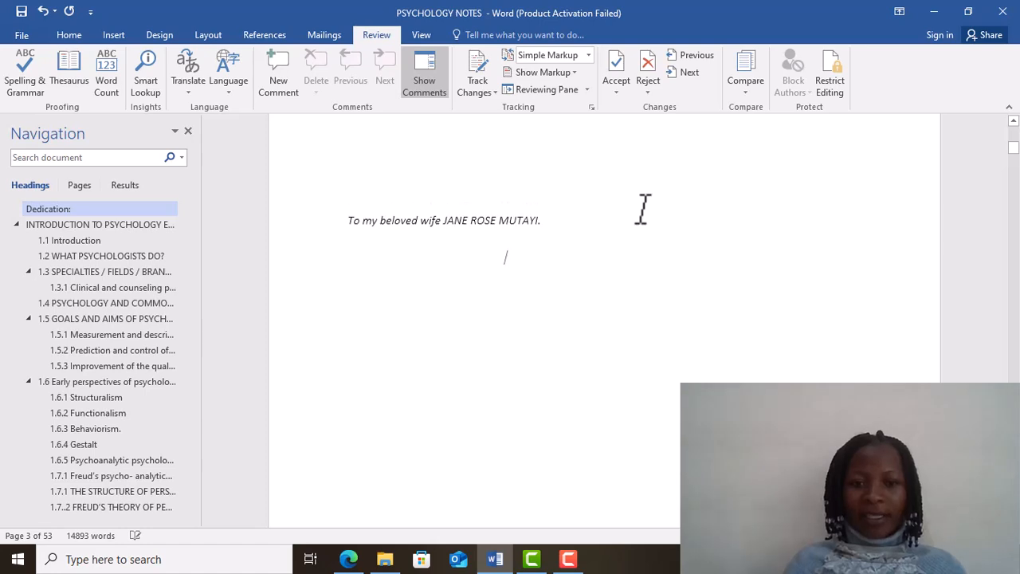
pyautogui.scroll(2, 638, 219)
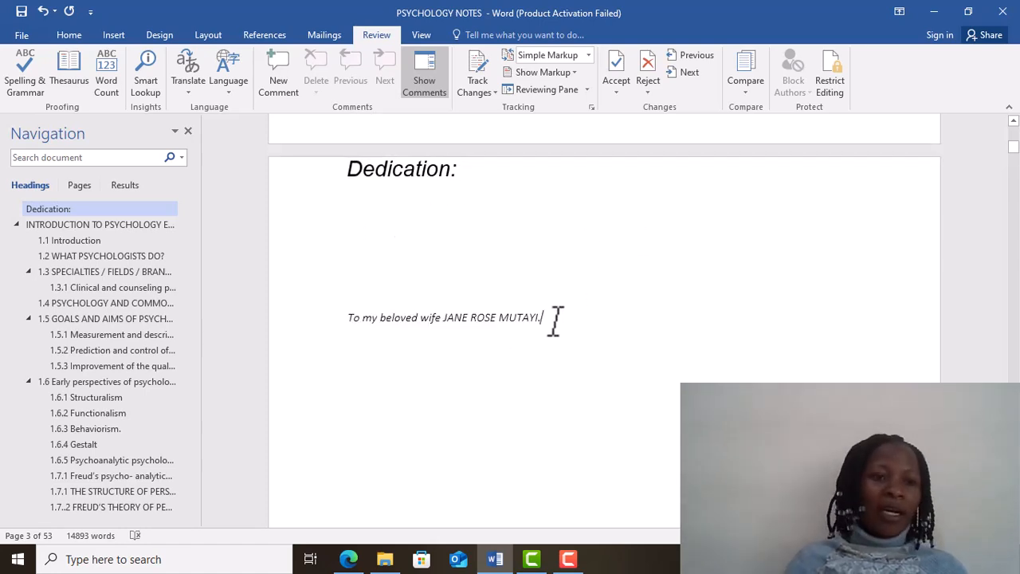
pyautogui.click(114, 34)
pyautogui.click(55, 89)
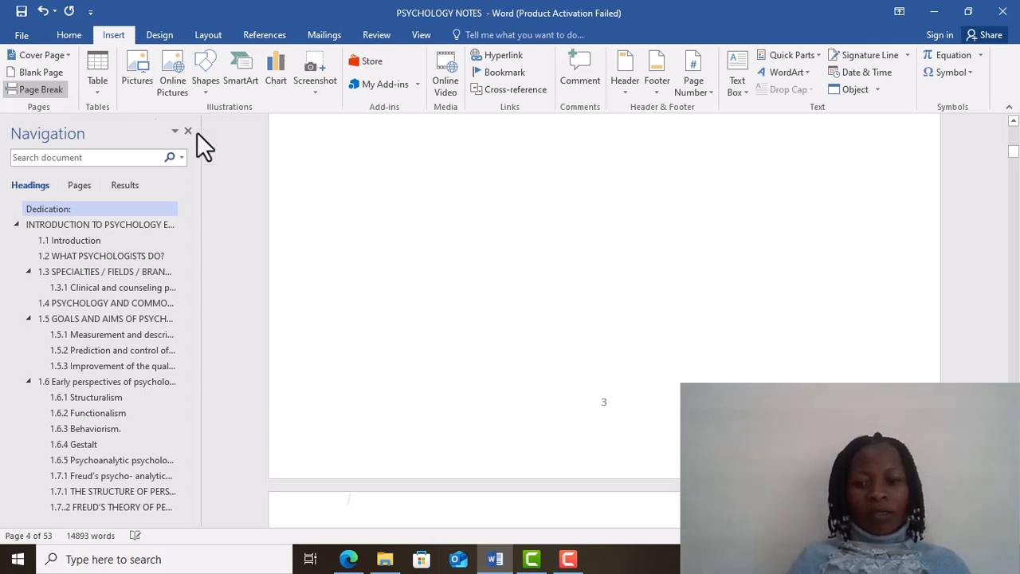
# Insert an Automatic Table 2 table of contents on the blank page after the dedication.
pyautogui.scroll(-1, 687, 286)
pyautogui.scroll(-4, 687, 286)
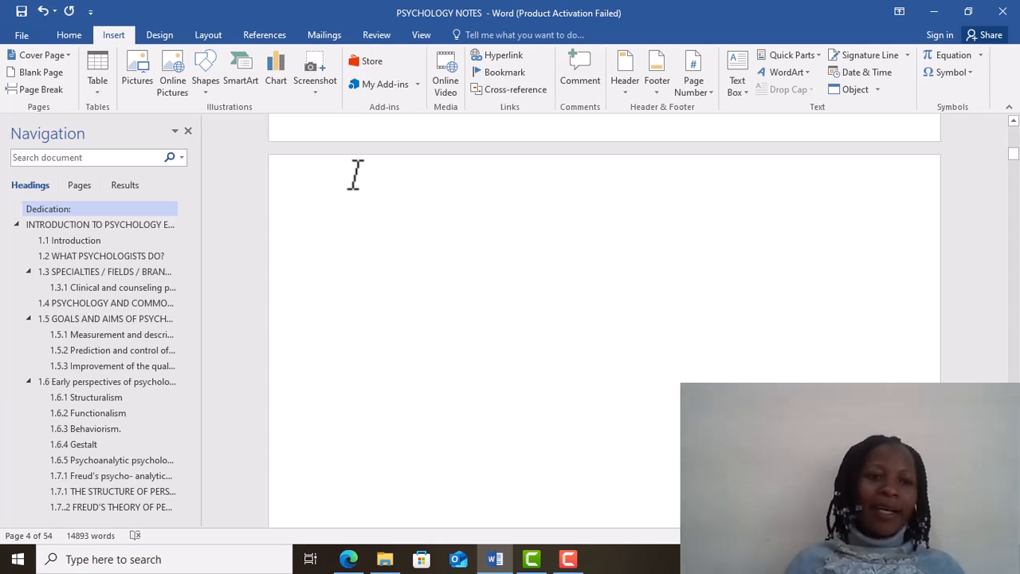
pyautogui.click(251, 34)
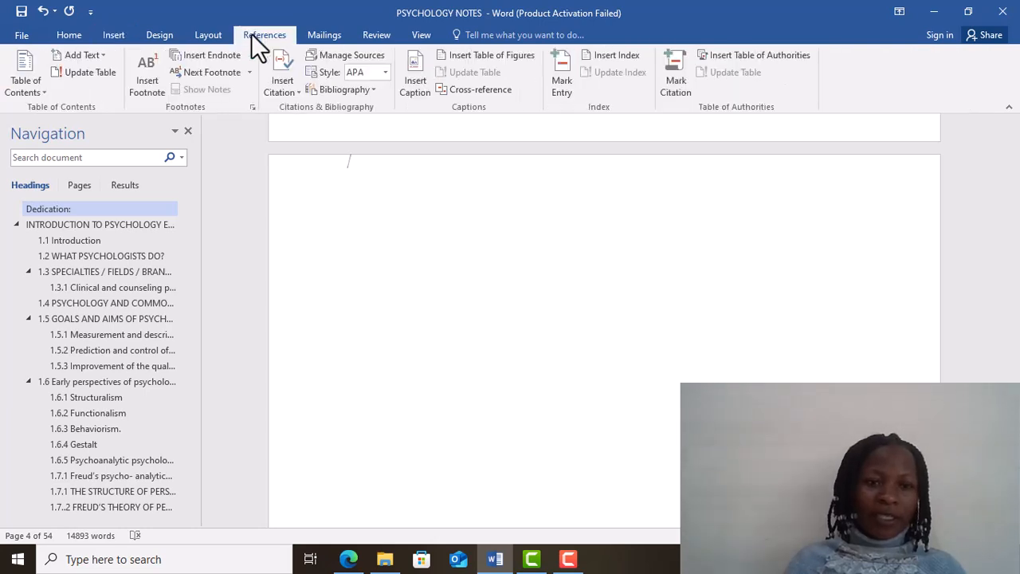
pyautogui.click(17, 87)
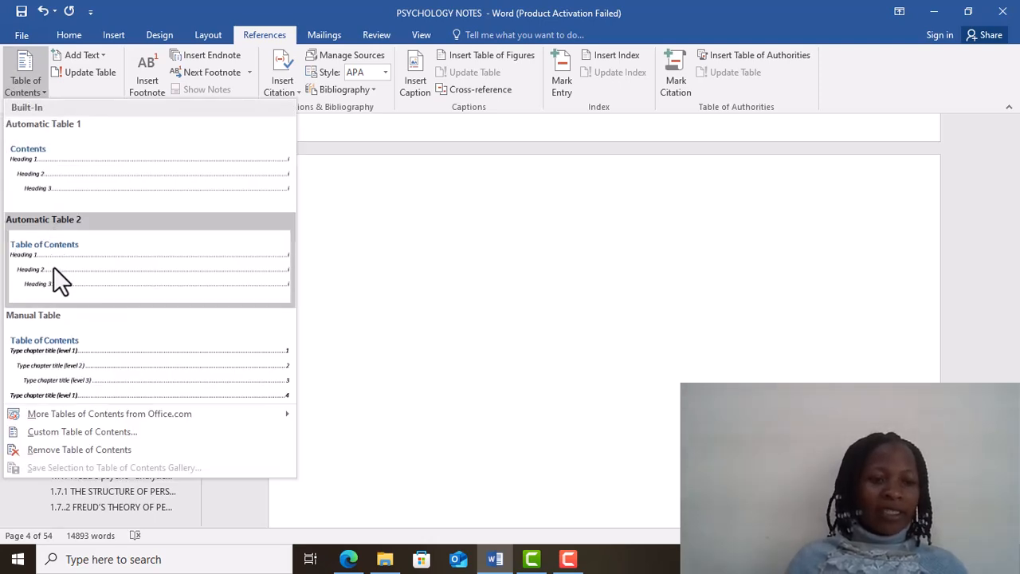
pyautogui.click(54, 314)
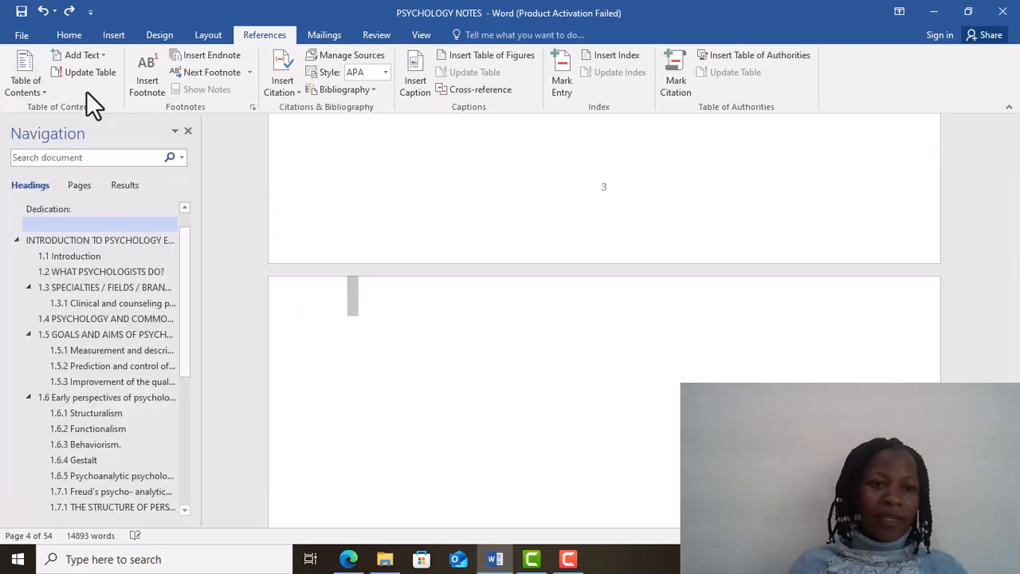
pyautogui.click(12, 89)
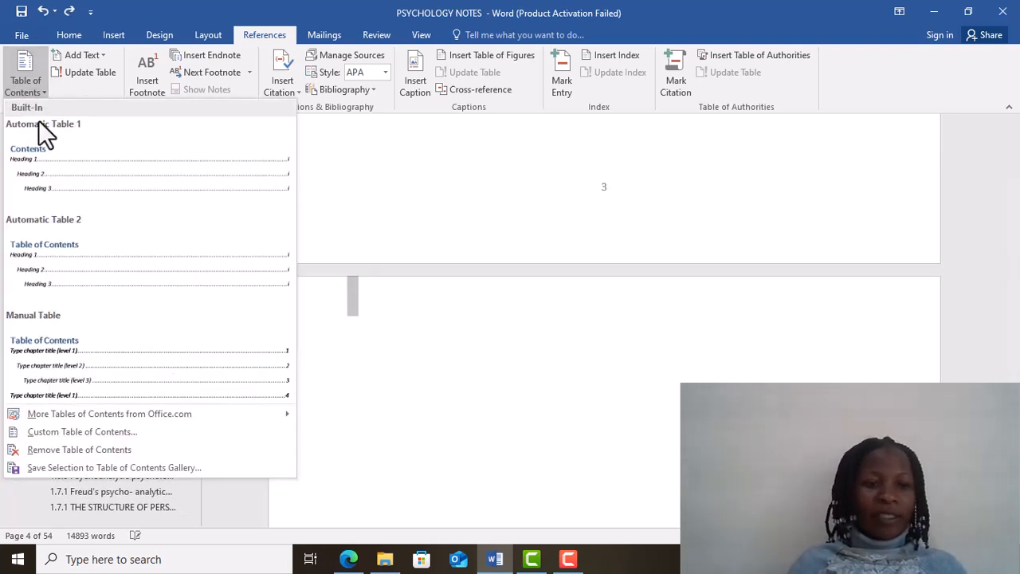
pyautogui.click(46, 247)
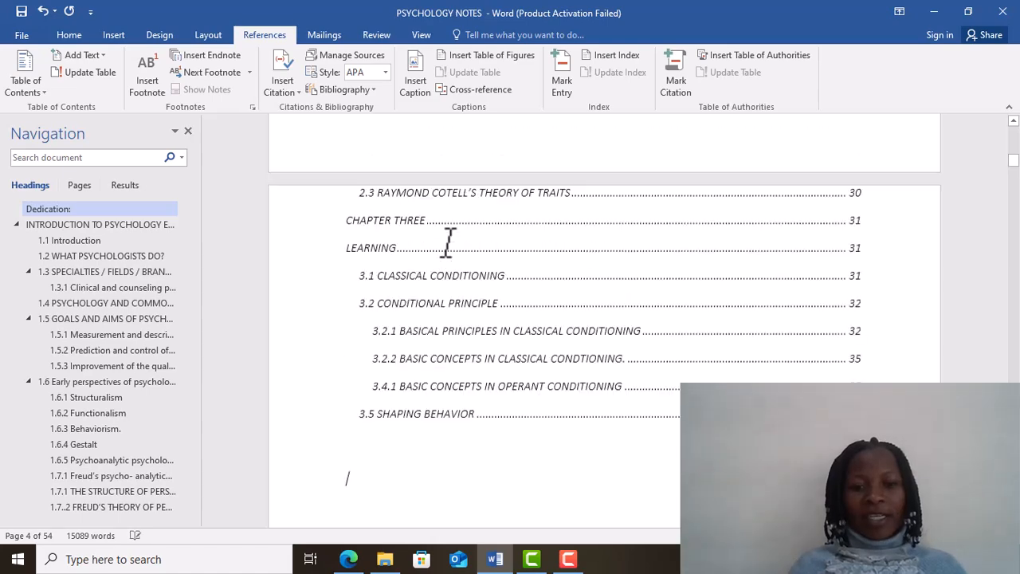
# Look through the inserted table of contents from its last entries back up to its title, enlarging the page view.
pyautogui.scroll(4, 447, 243)
pyautogui.scroll(5, 447, 243)
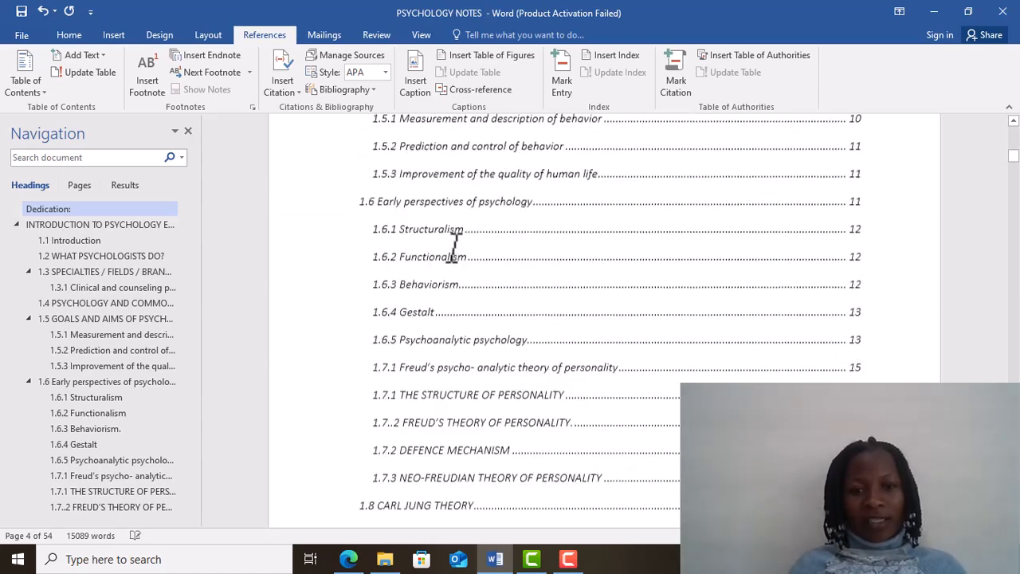
pyautogui.keyDown('ctrl'); pyautogui.scroll(2, 454, 244); pyautogui.keyUp('ctrl')
pyautogui.scroll(6, 454, 247)
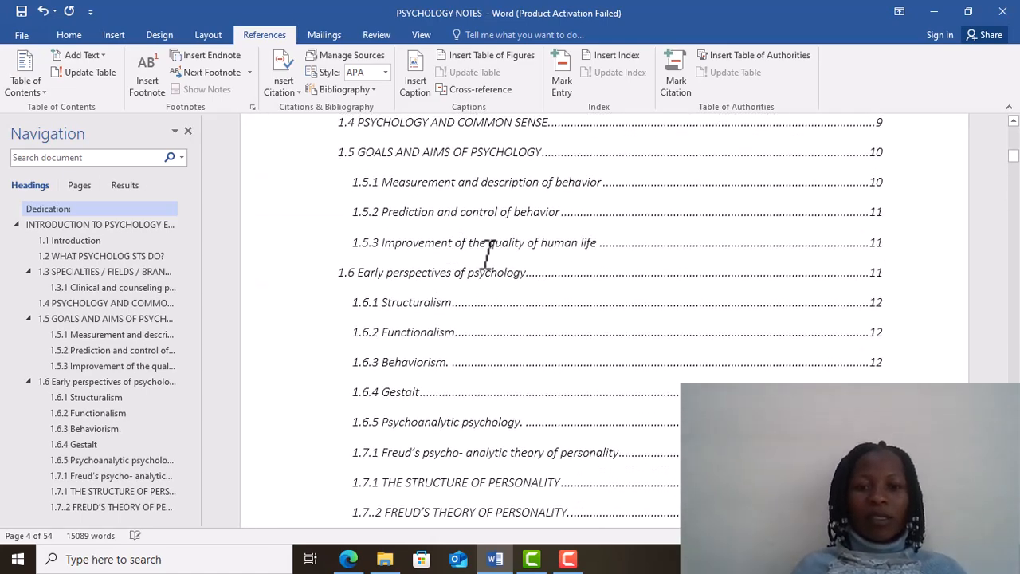
pyautogui.scroll(4, 563, 255)
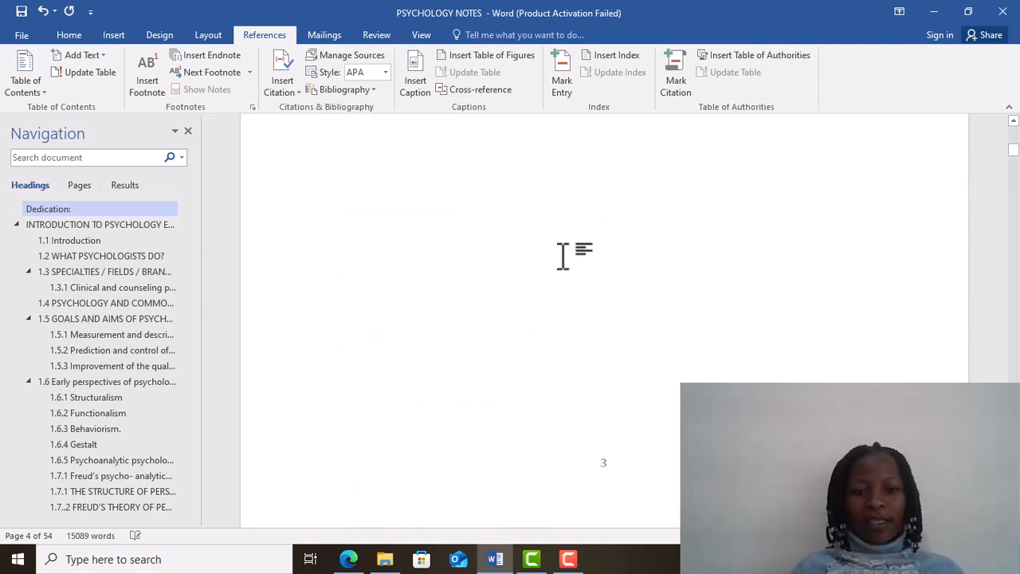
pyautogui.scroll(-5, 829, 321)
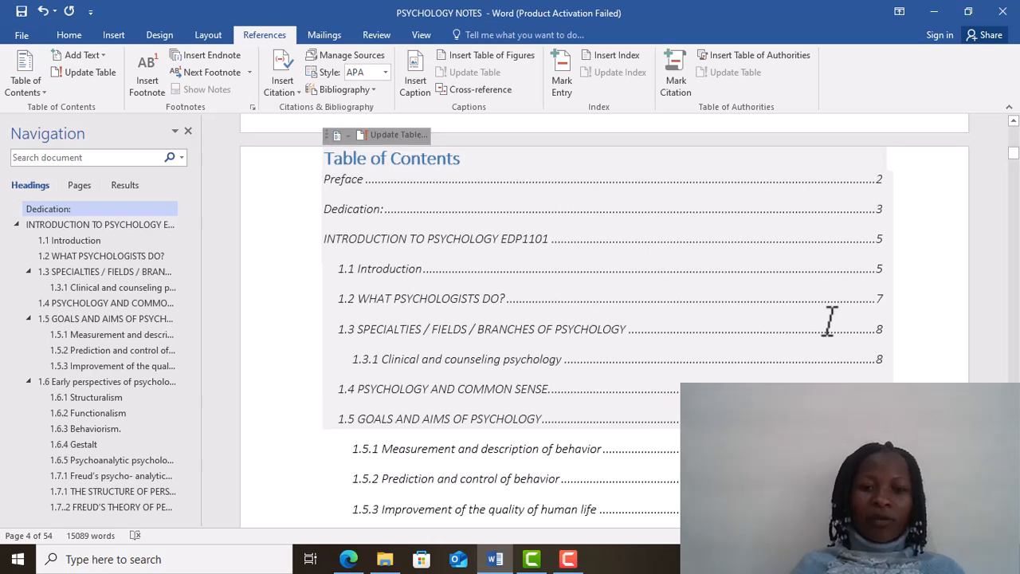
pyautogui.doubleClick(463, 159)
pyautogui.moveTo(466, 159); pyautogui.dragTo(424, 155)
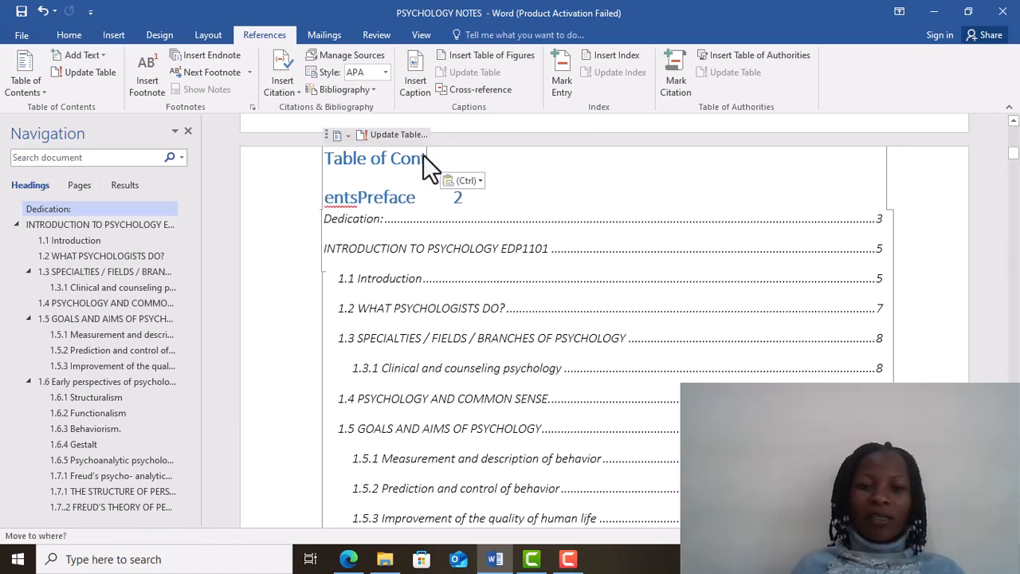
pyautogui.click(42, 11)
pyautogui.click(42, 11)
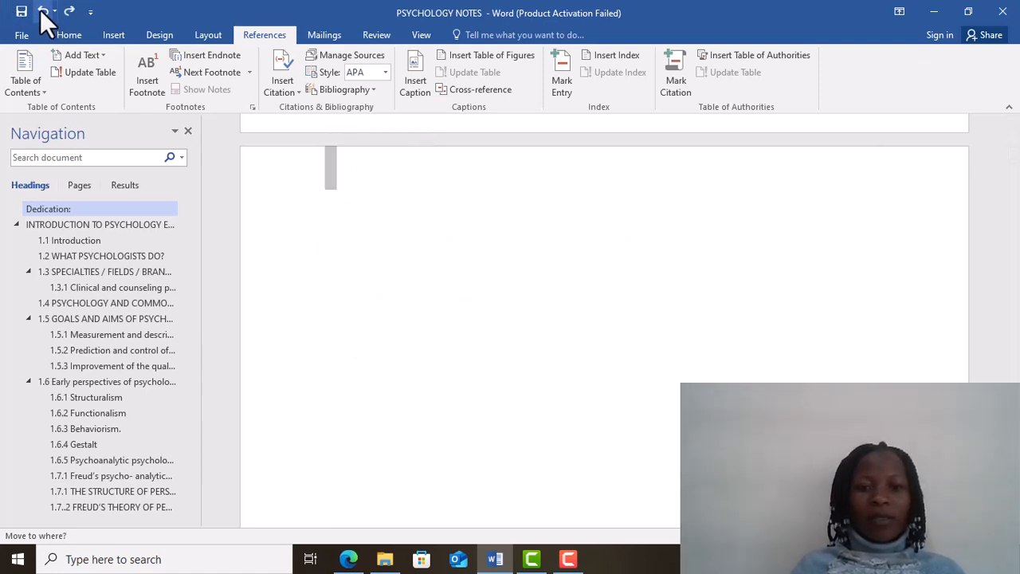
pyautogui.click(69, 11)
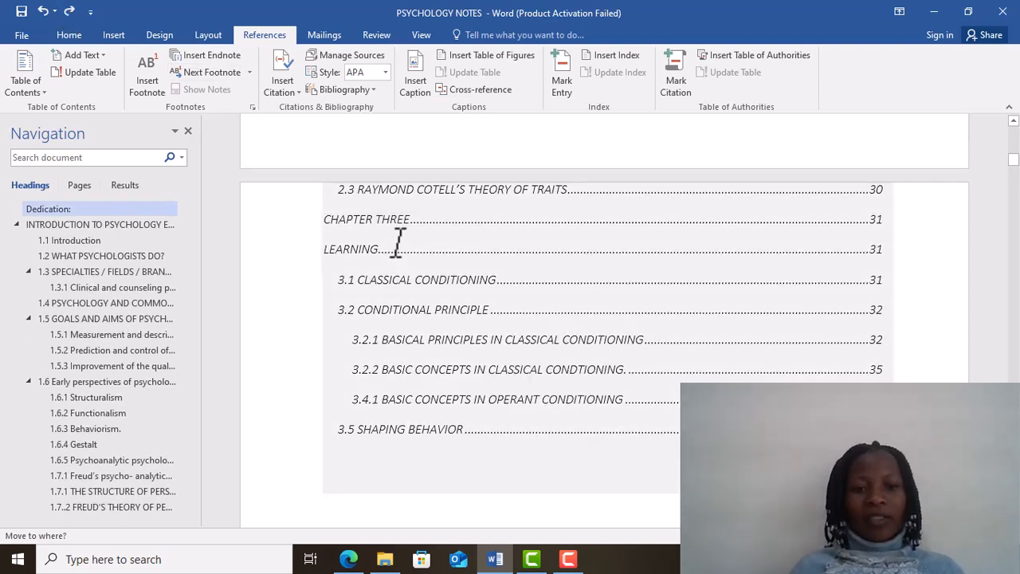
# Review the restored table of contents from the Chapter Three entries up to the heading.
pyautogui.scroll(3, 397, 243)
pyautogui.scroll(10, 396, 243)
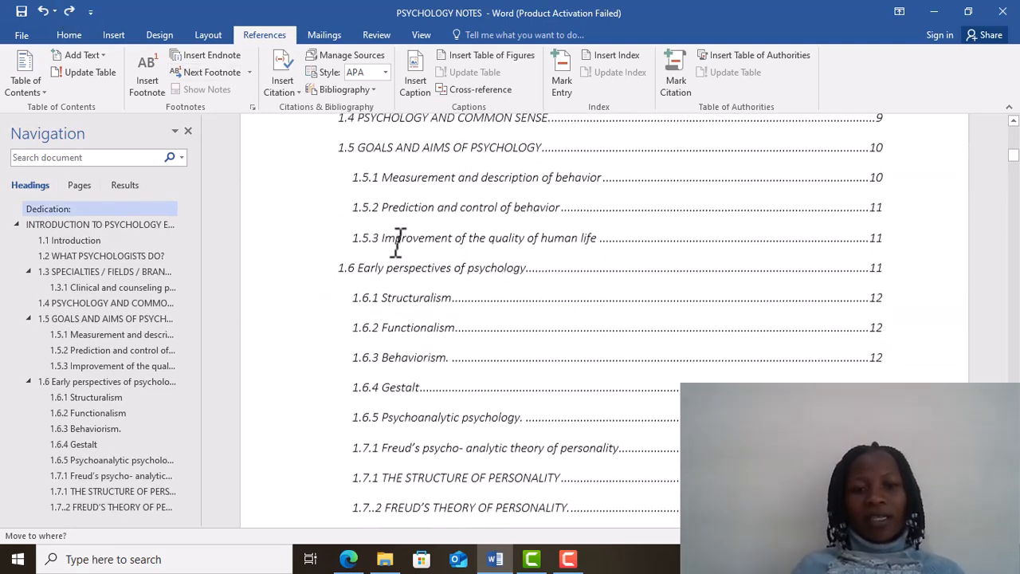
pyautogui.scroll(3, 396, 243)
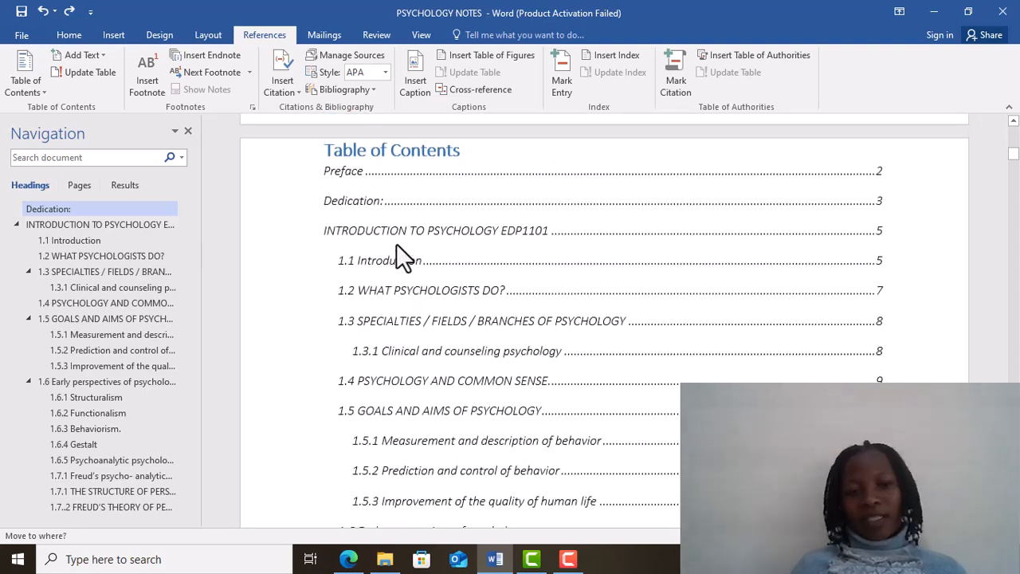
pyautogui.scroll(2, 396, 243)
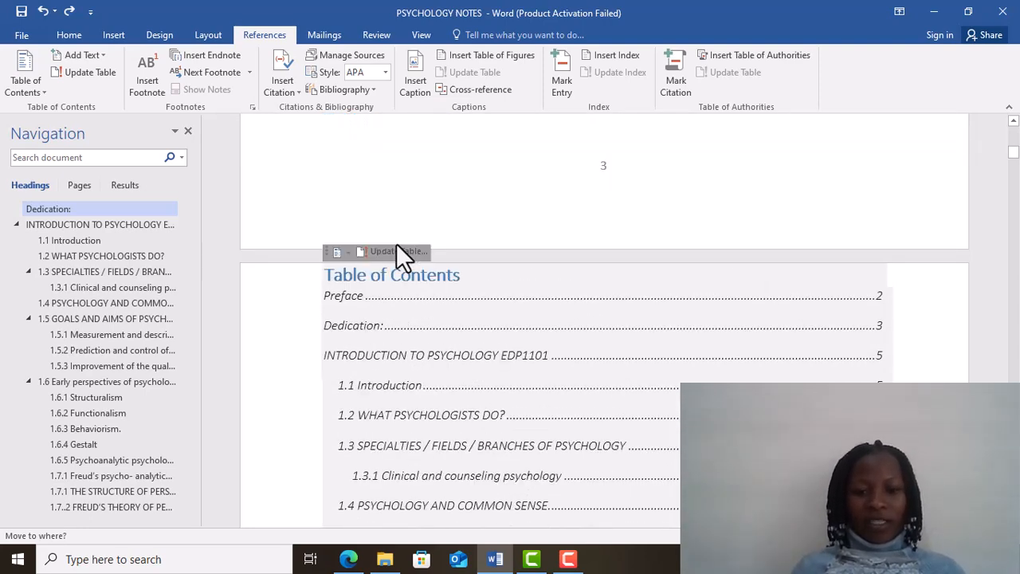